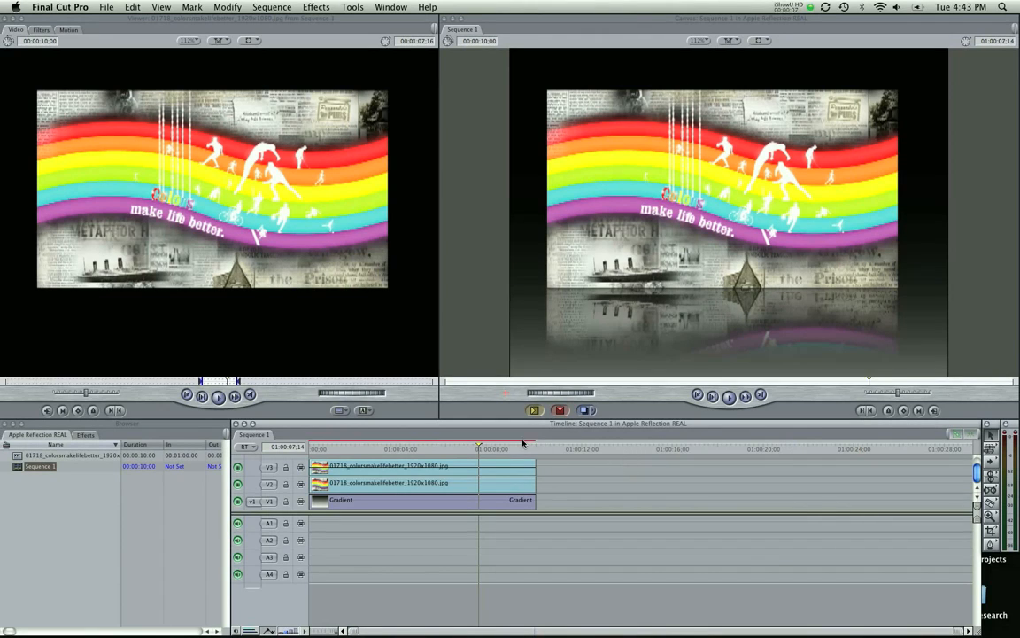
Scrub through the finished reflection sequence, fit it to the timeline, and inspect its image, reflection and gradient layers in the canvas
left_click_drag(519, 446, 433, 451)
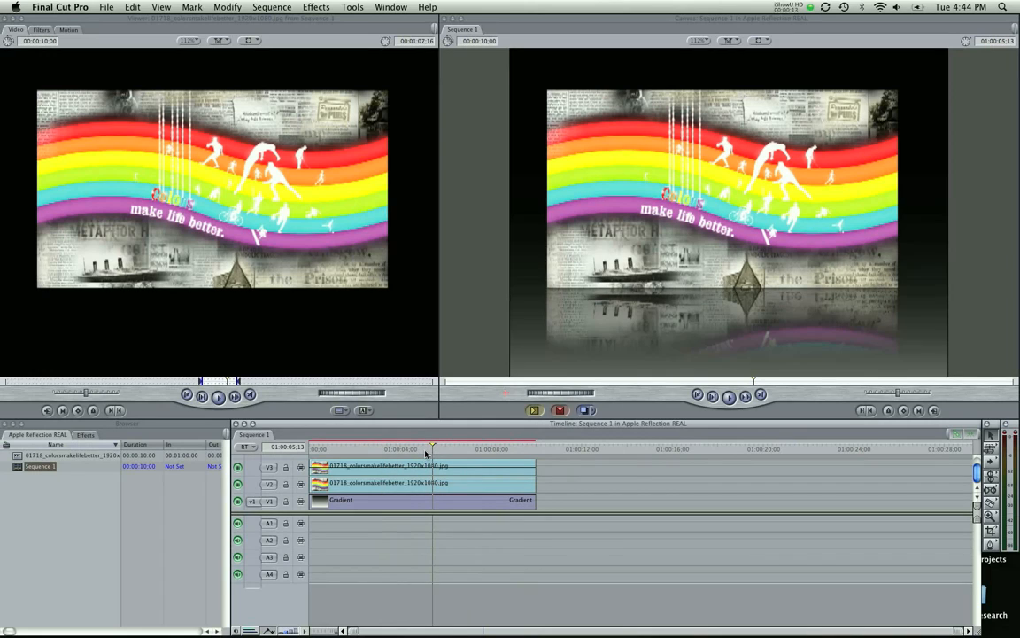
left_click_drag(427, 451, 505, 448)
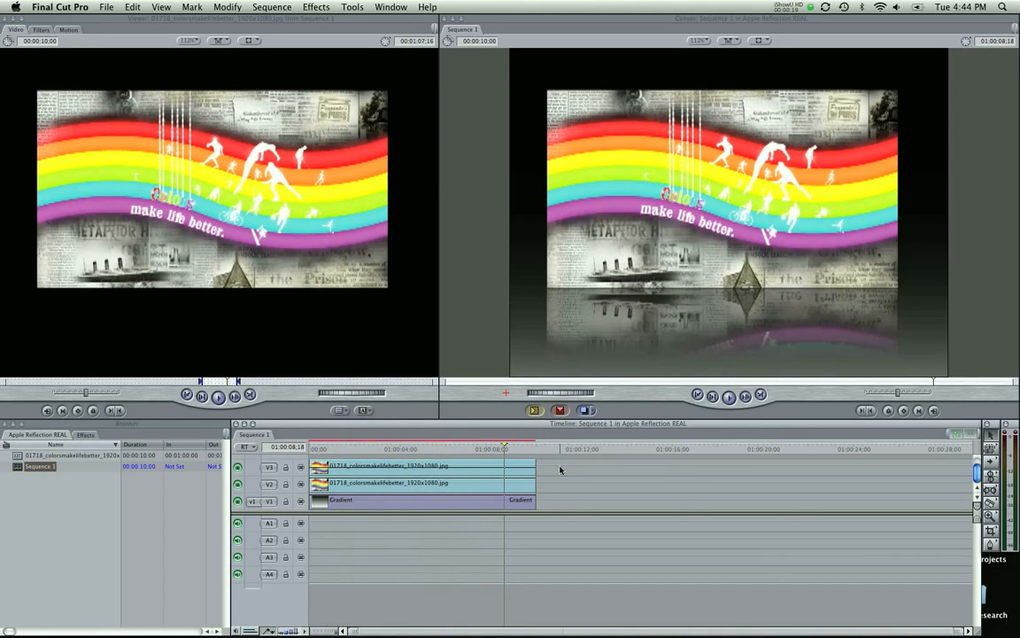
key("shift+z")
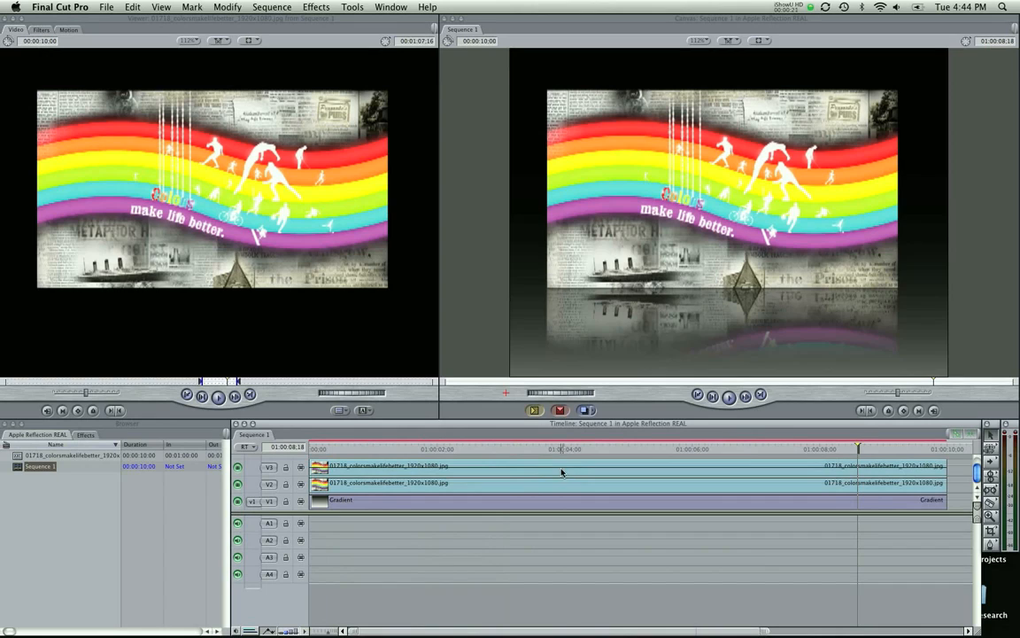
left_click_drag(470, 447, 844, 456)
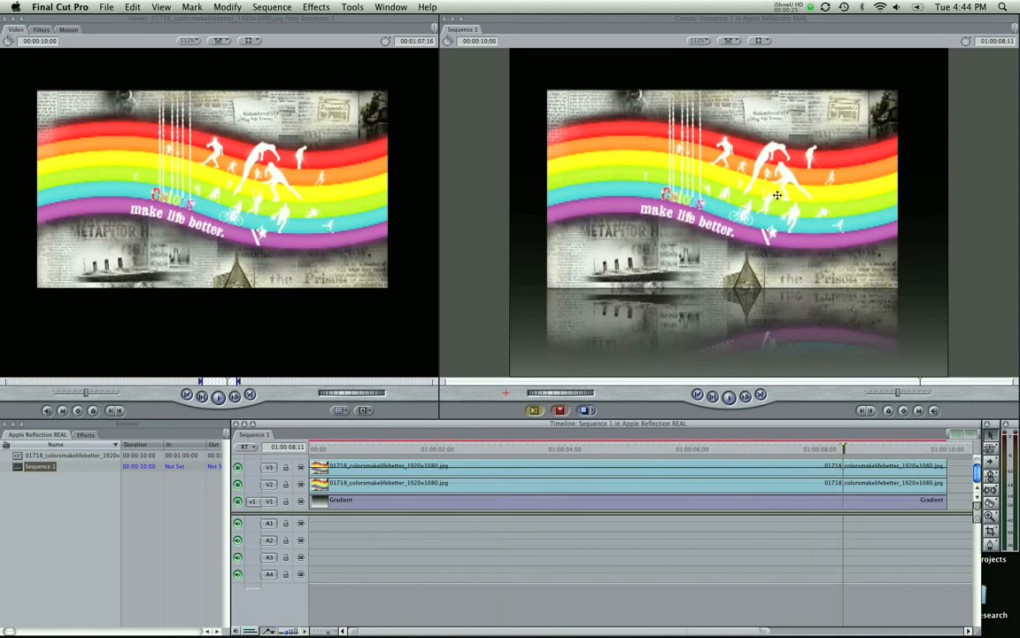
left_click(700, 177)
left_click(755, 342)
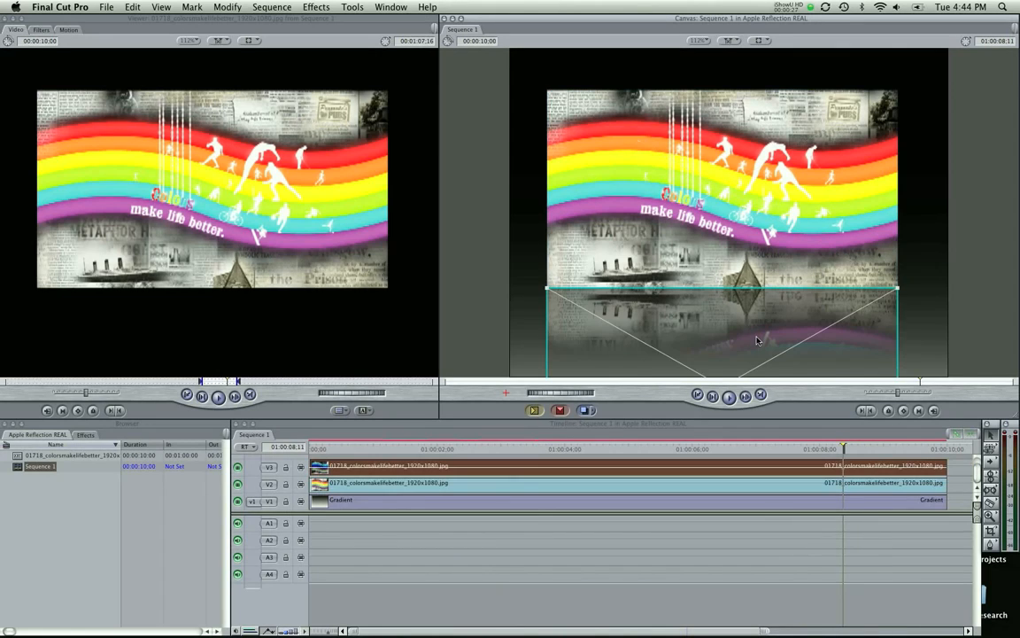
left_click(927, 292)
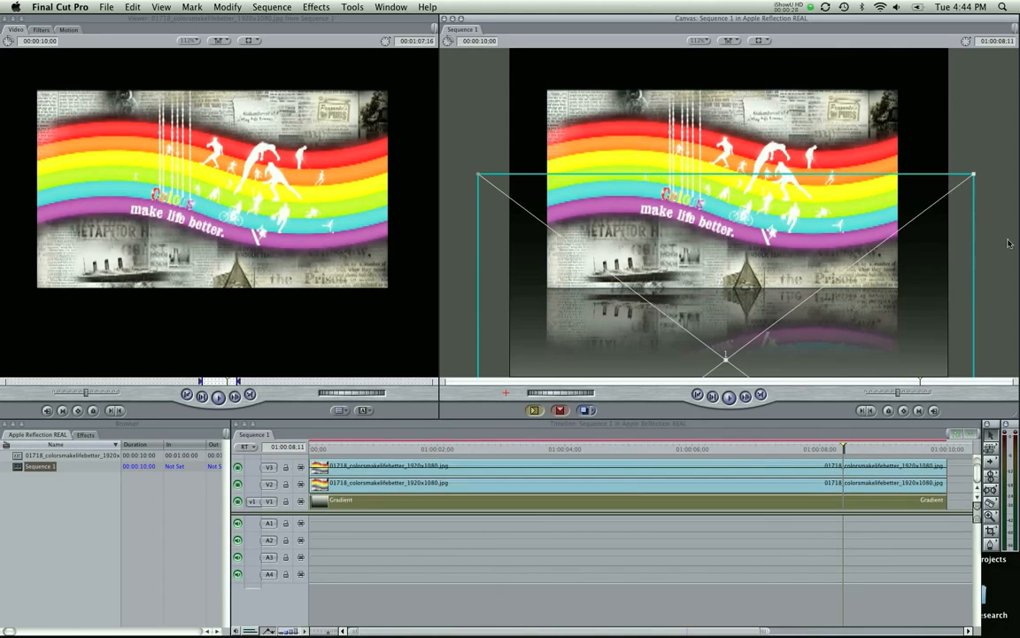
left_click(968, 139)
Delete all three clips from Sequence 1 to start the reflection effect from an empty timeline
left_click_drag(957, 496, 888, 473)
key("Delete")
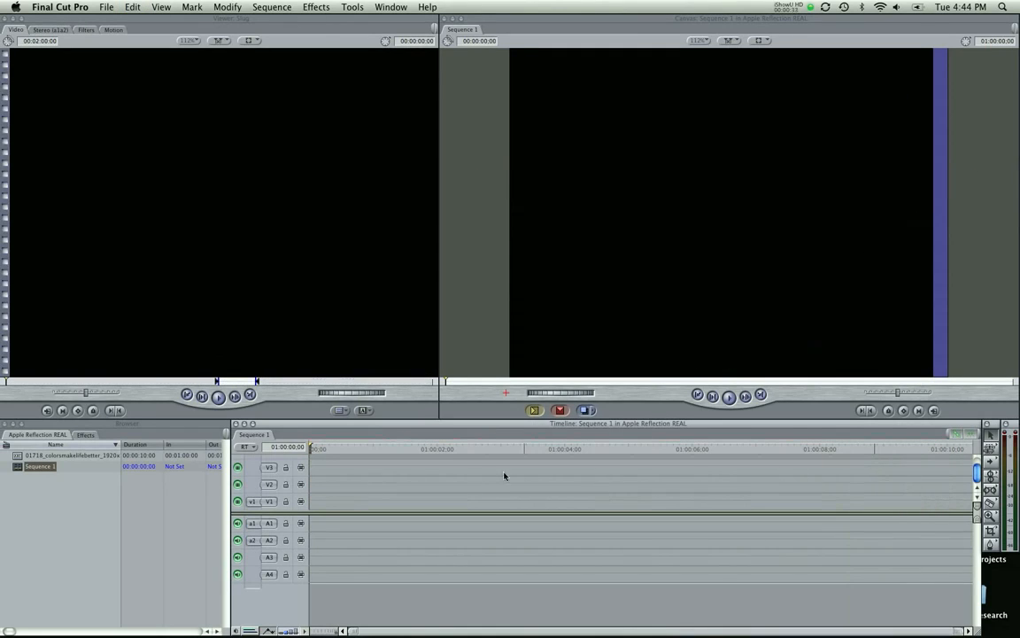
left_click(193, 516)
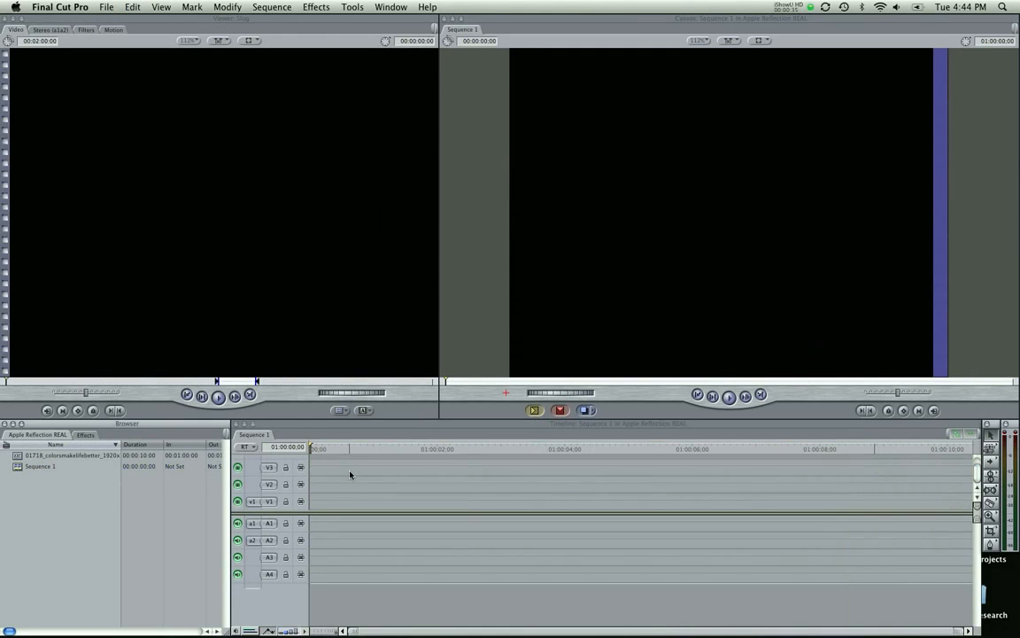
Load the Gradient render generator into the viewer
left_click(362, 411)
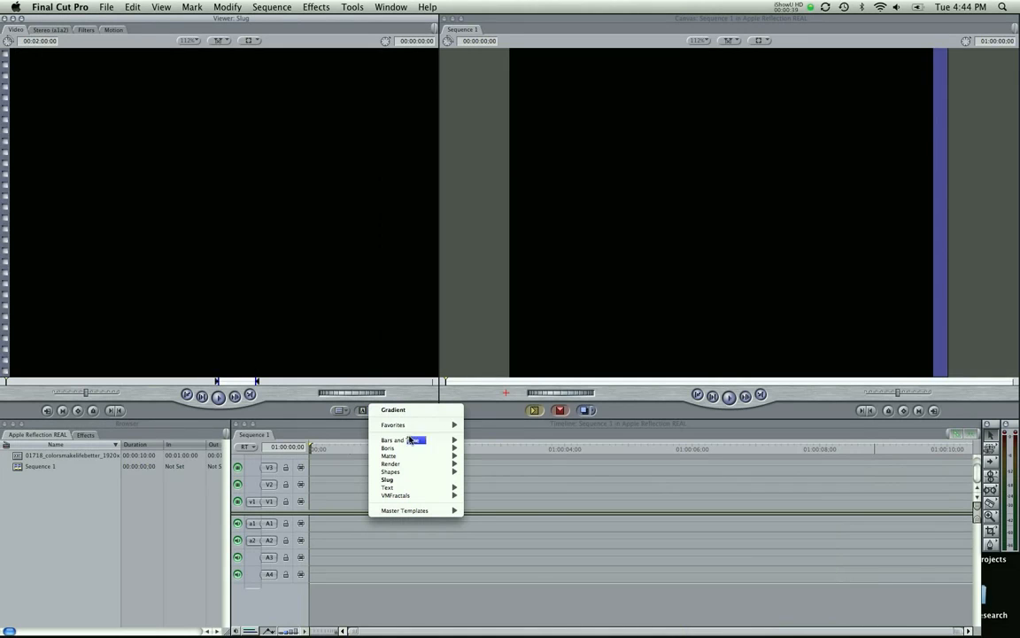
mouse_move(415, 467)
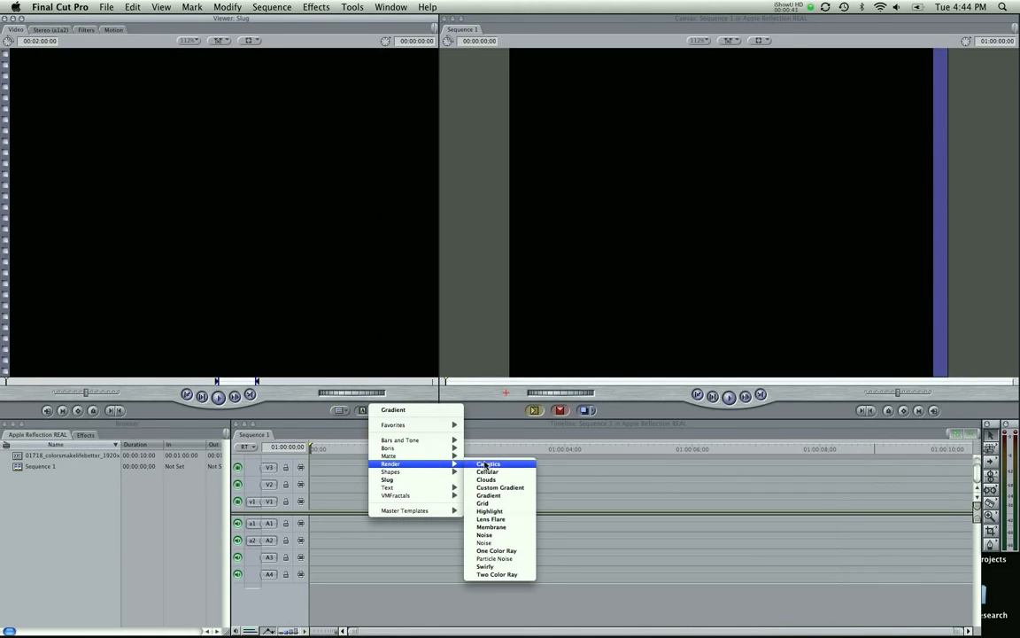
left_click(505, 502)
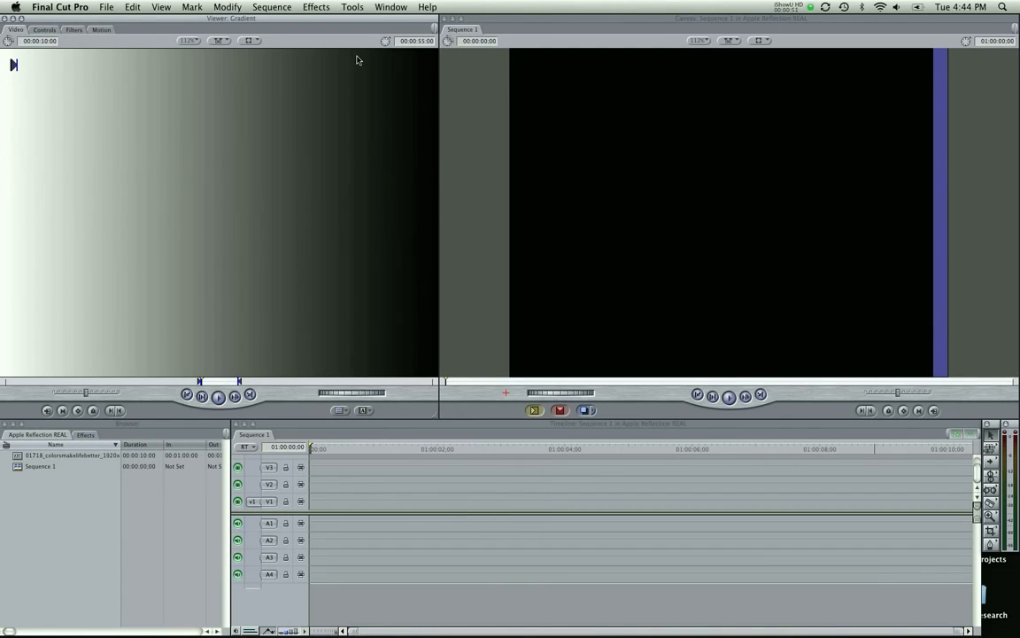
Set the gradient type to Horizontal from bottom to top, enable Gaussian, and preview the generator
left_click(51, 29)
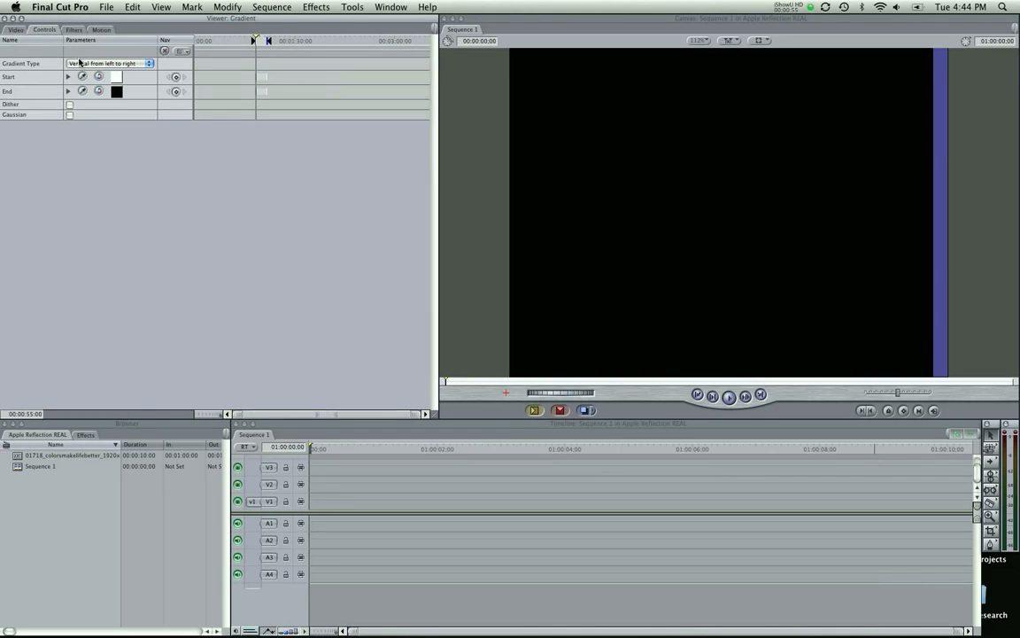
left_click(80, 64)
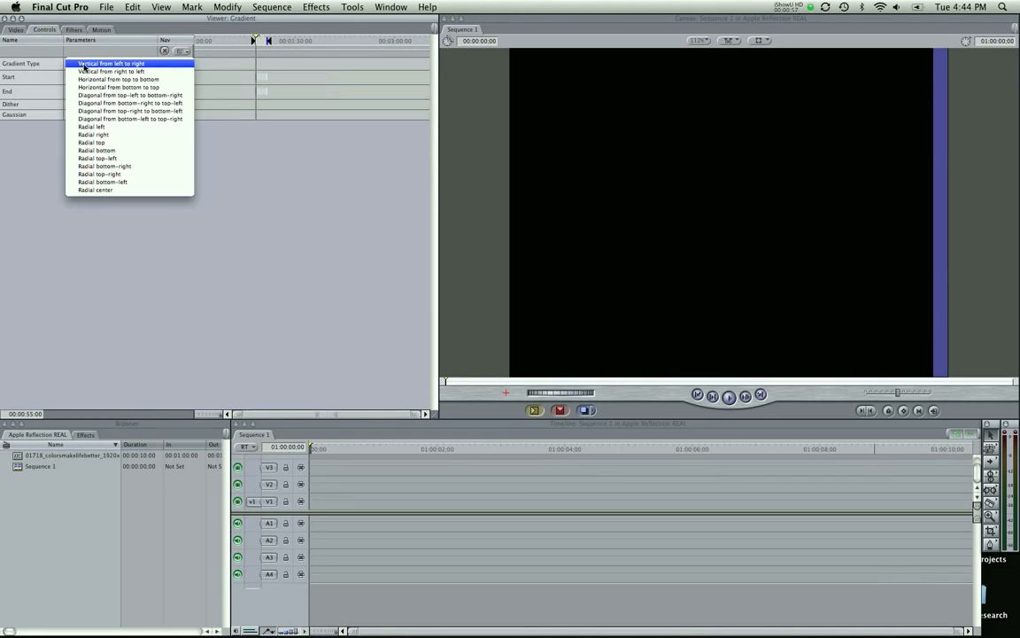
left_click(100, 86)
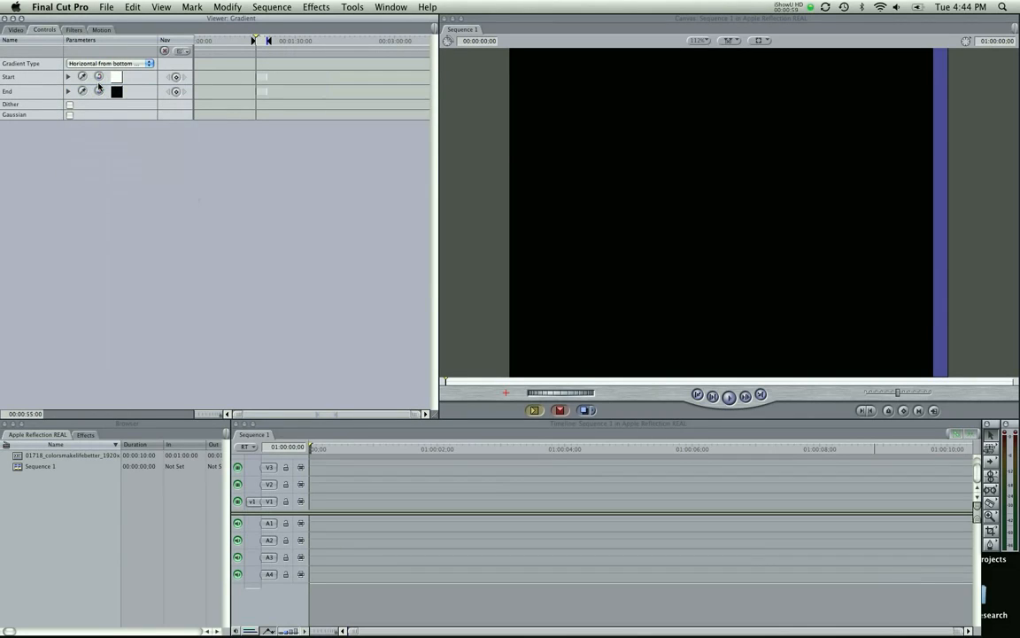
left_click(69, 114)
left_click(15, 31)
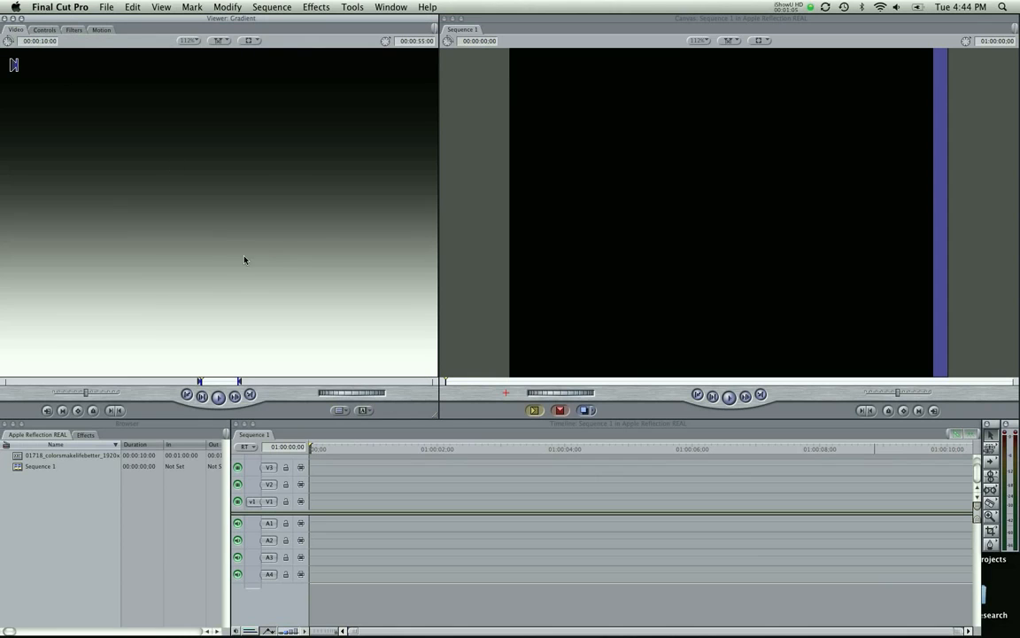
Add the gradient at the start of track V1, then enlarge it slightly and shift it down in the frame
left_click_drag(219, 275, 317, 501)
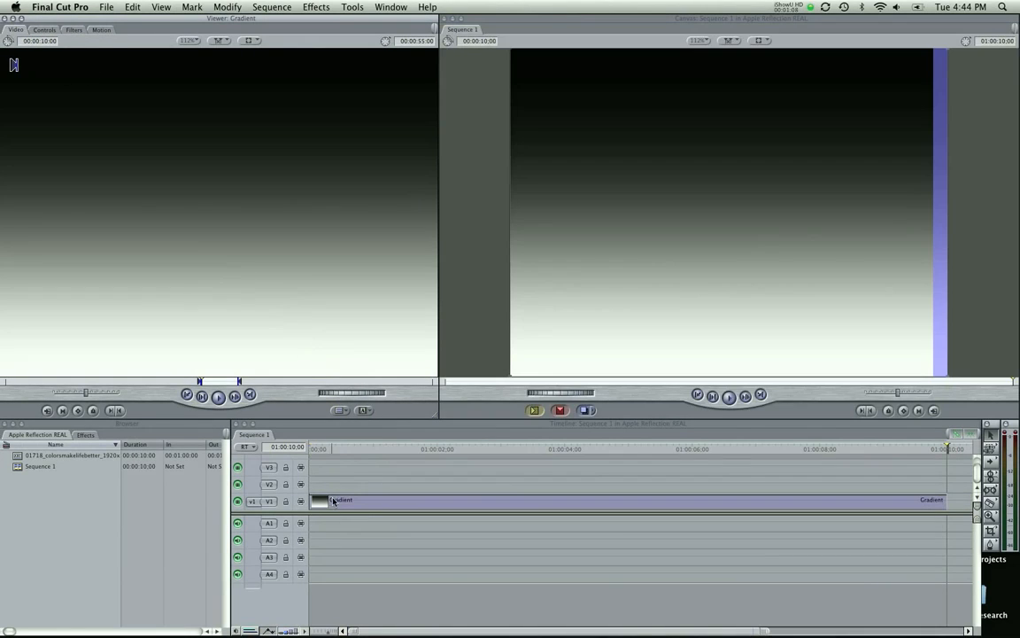
left_click(722, 220)
left_click_drag(529, 72, 493, 65)
left_click_drag(736, 124, 722, 206)
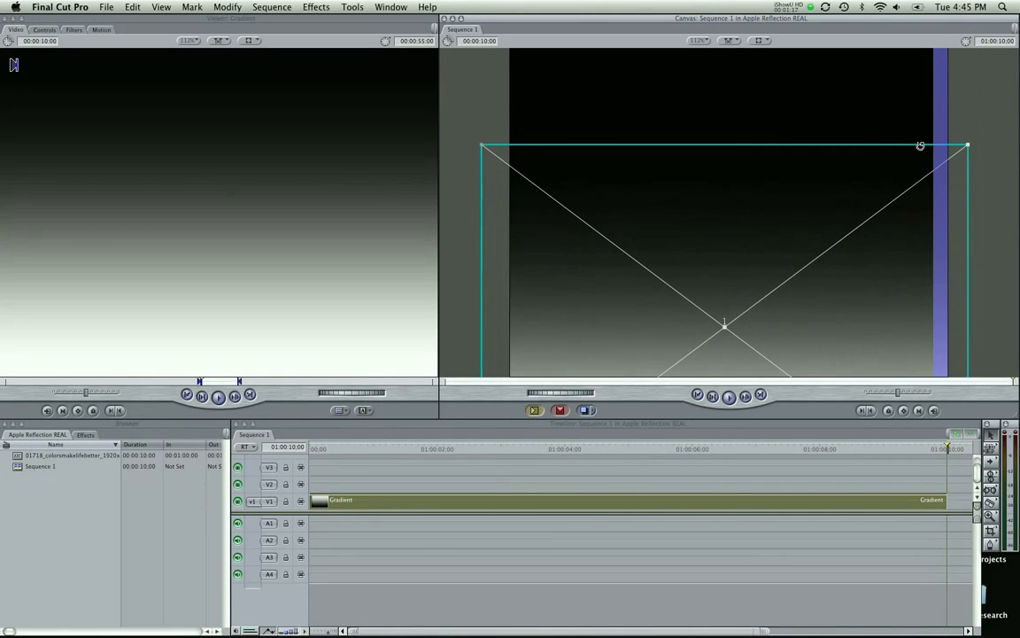
left_click(975, 125)
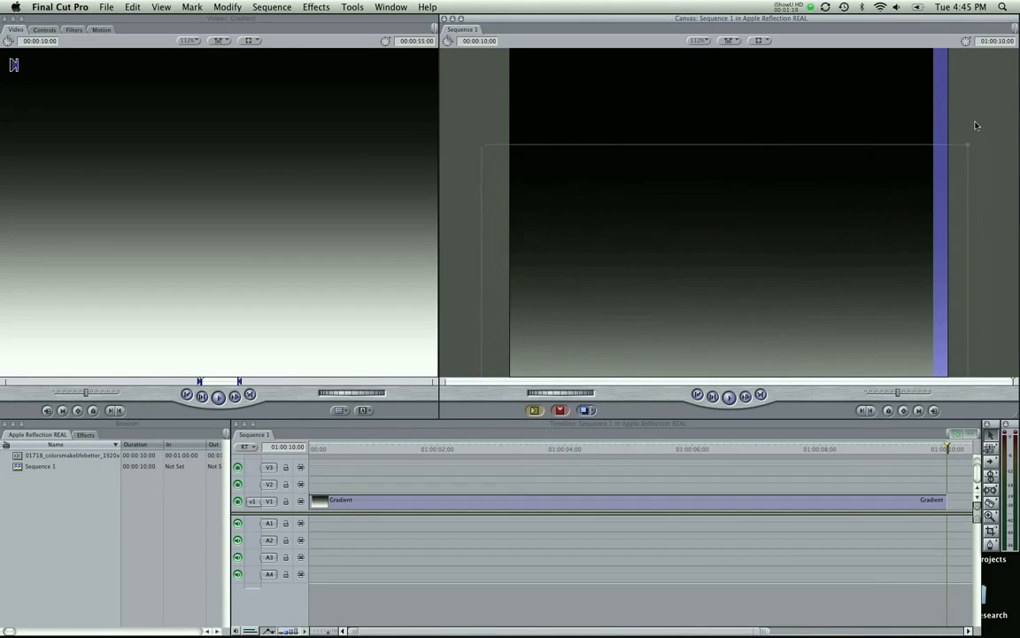
Switch the canvas display to Image only and back to Image+Wireframe
left_click(770, 230)
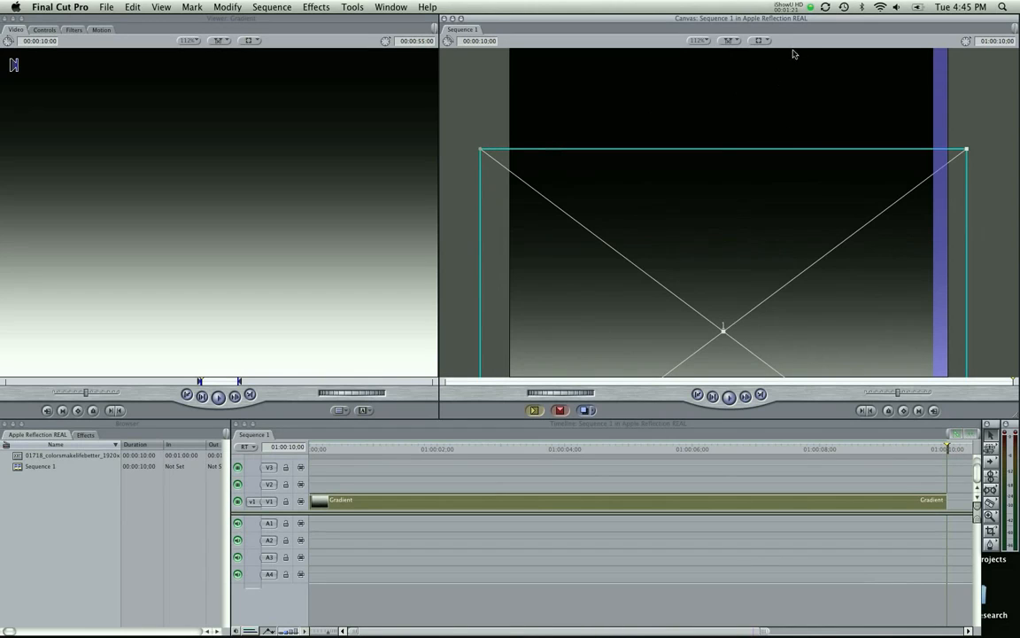
left_click(762, 41)
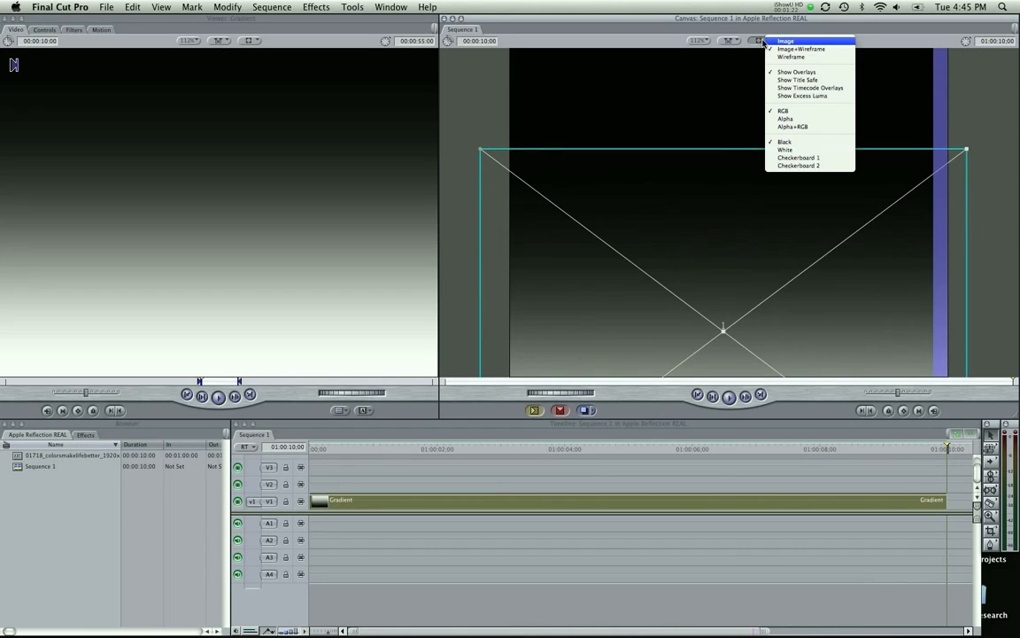
left_click(802, 40)
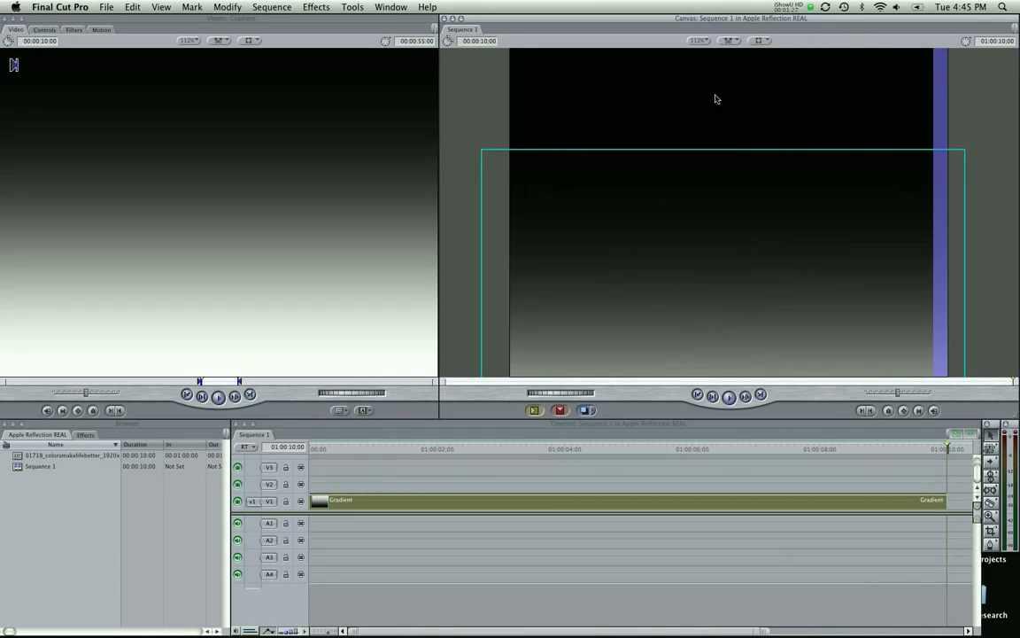
left_click(755, 40)
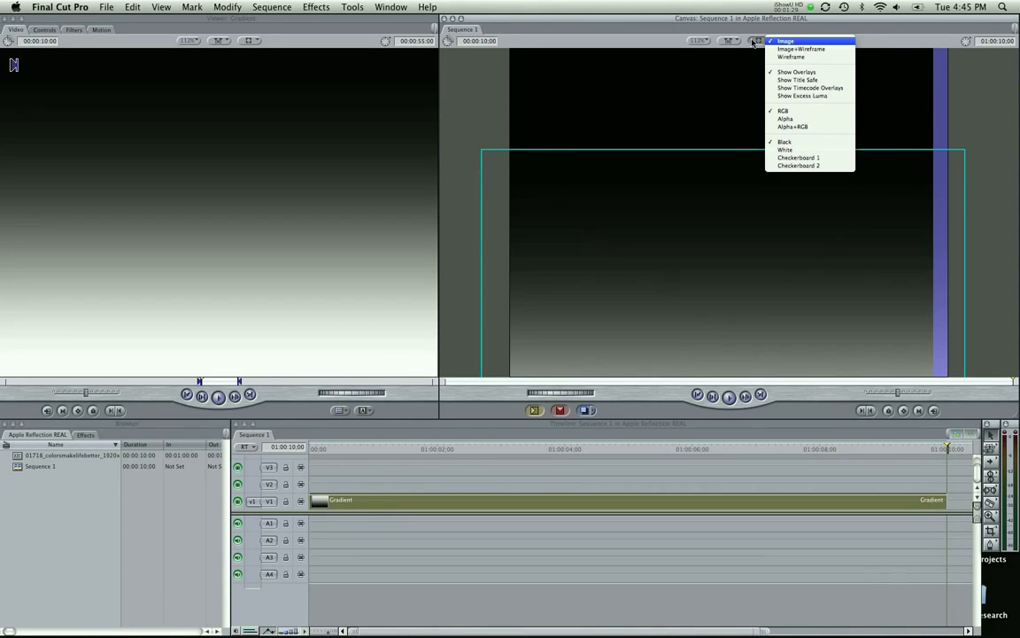
left_click(810, 47)
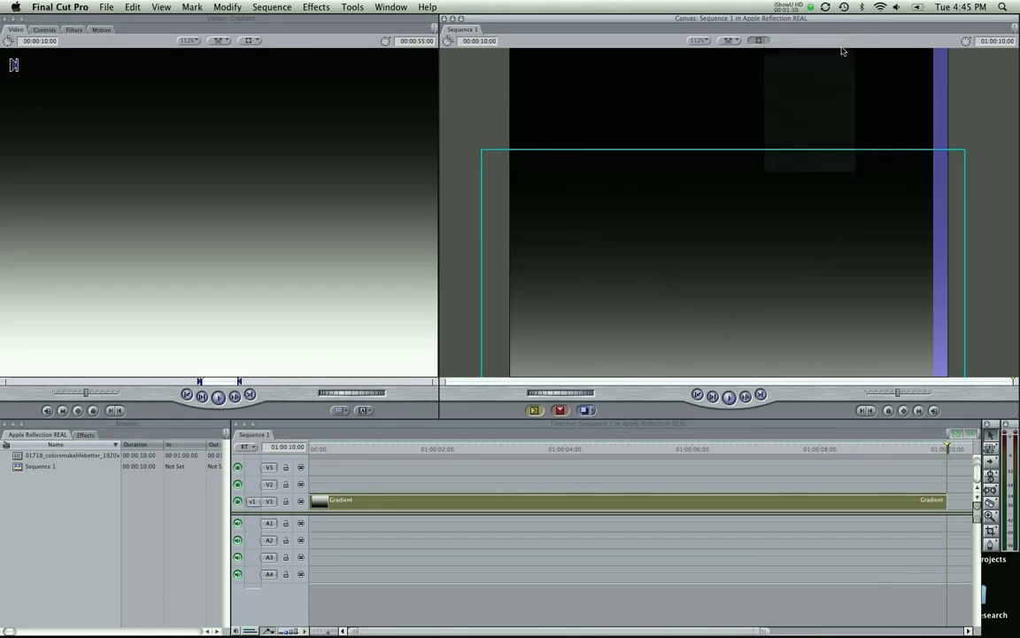
left_click(976, 139)
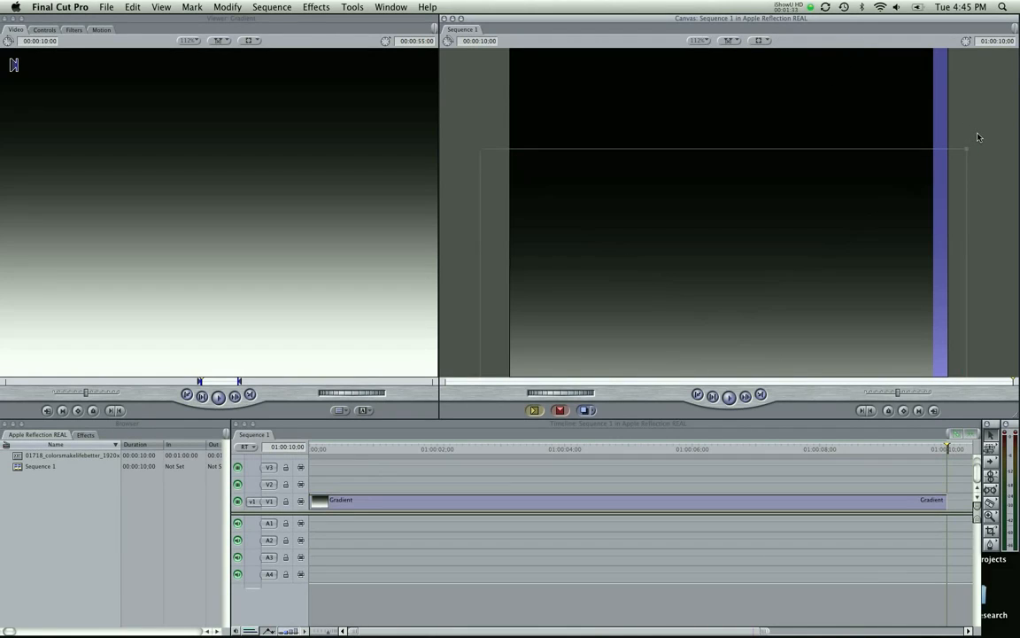
Place the 01718_colorsmakelifebetter_1920x1080.jpg image at the start of track V2, above the gradient
left_click(395, 465)
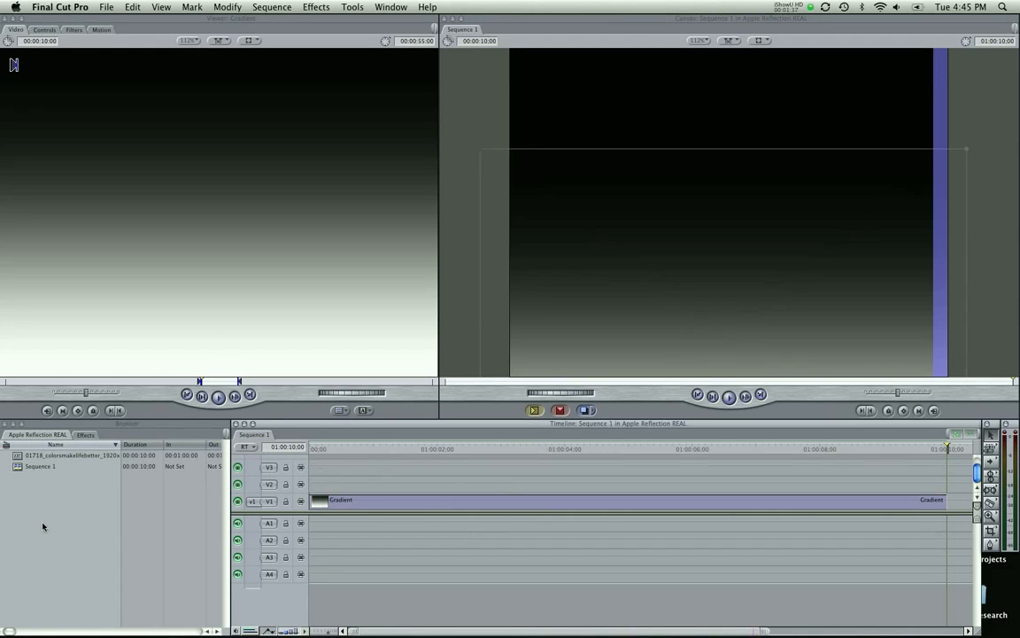
left_click(17, 456)
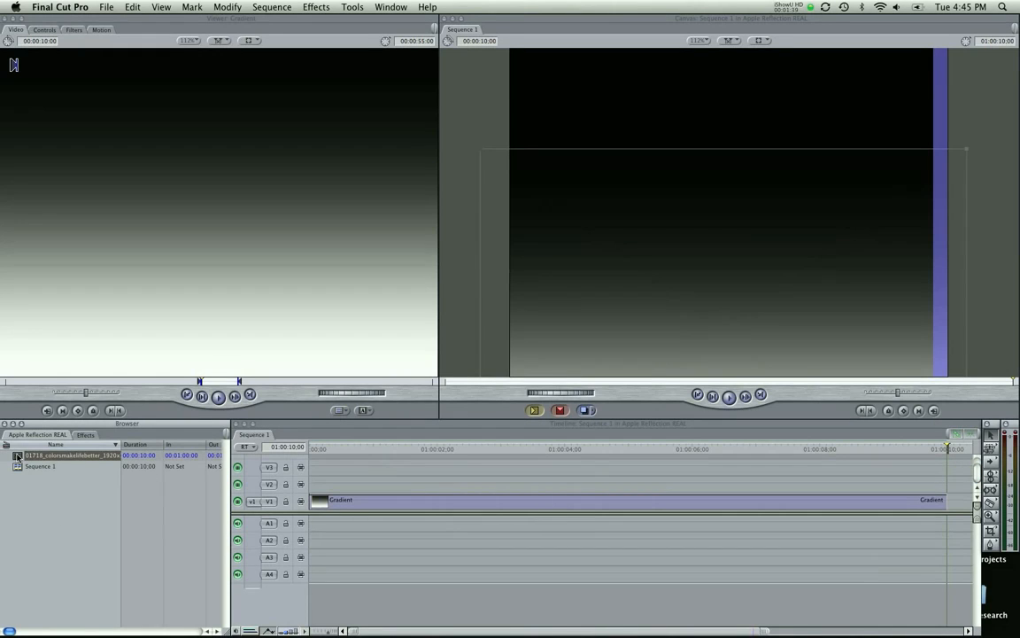
double_click(18, 456)
left_click_drag(17, 457, 317, 484)
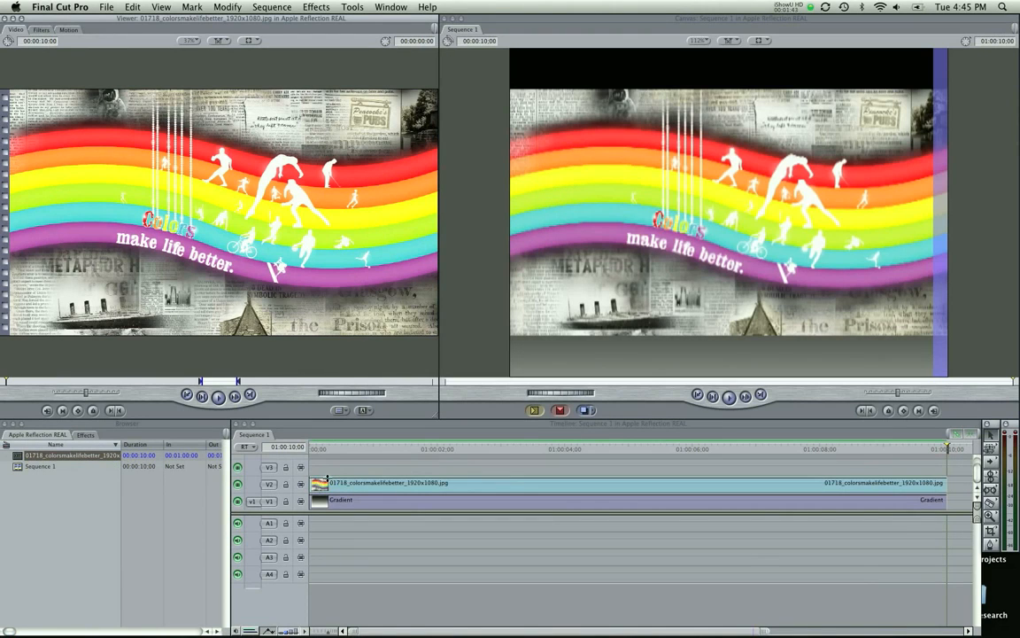
Scale the image on V2 down to leave margins and move it into the upper part of the frame
left_click(693, 245)
left_click_drag(510, 335, 552, 302)
left_click_drag(600, 238, 591, 222)
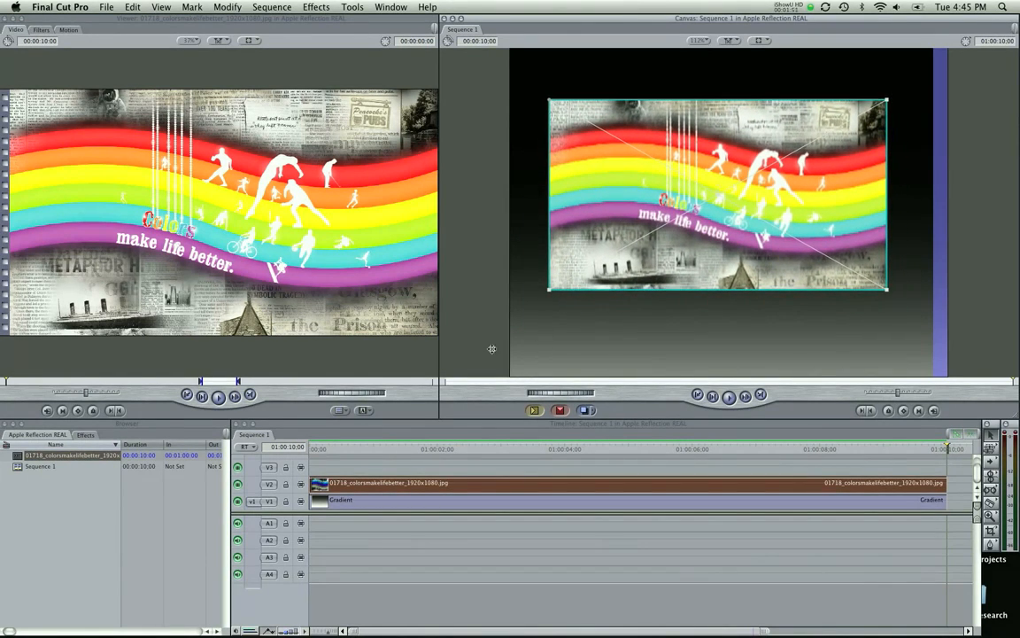
Duplicate the image clip from V2 onto track V3, keeping it aligned directly over the original
left_click(414, 471)
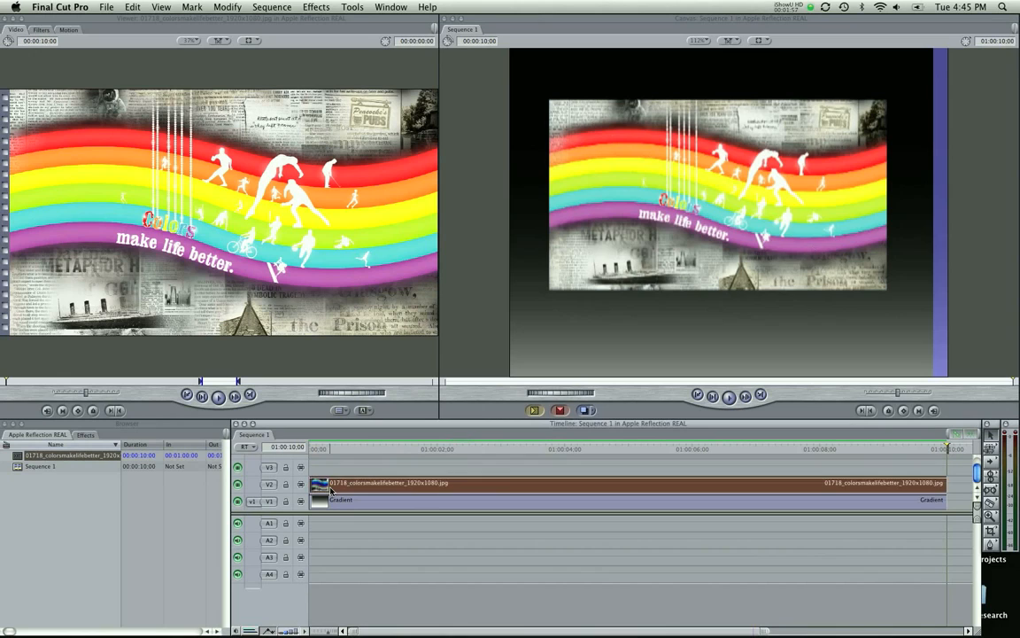
left_click(330, 481)
left_click_drag(329, 482, 330, 467)
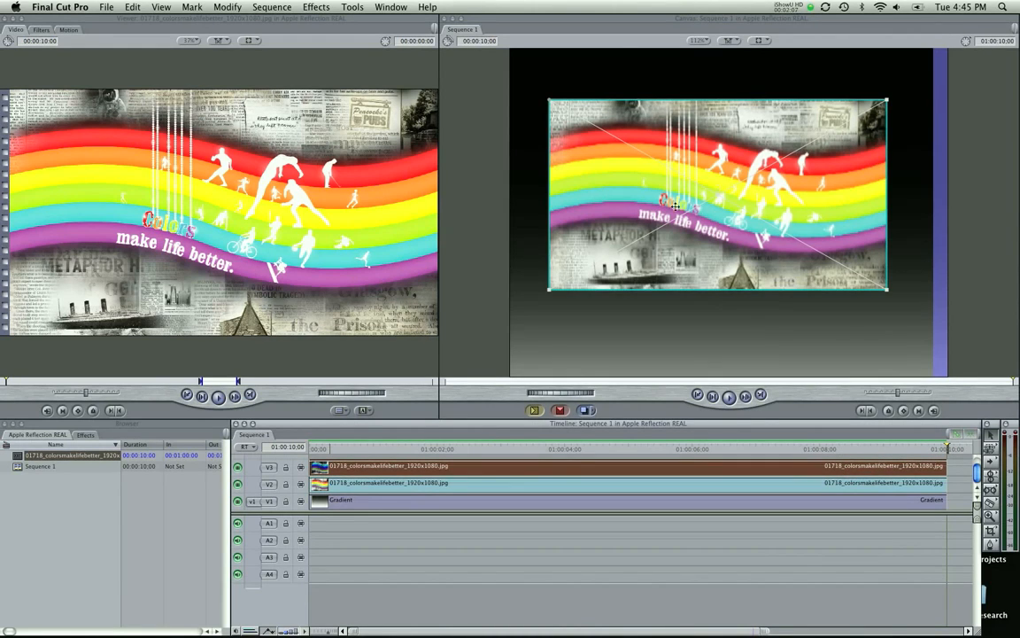
left_click_drag(683, 188, 622, 201)
key("super+z")
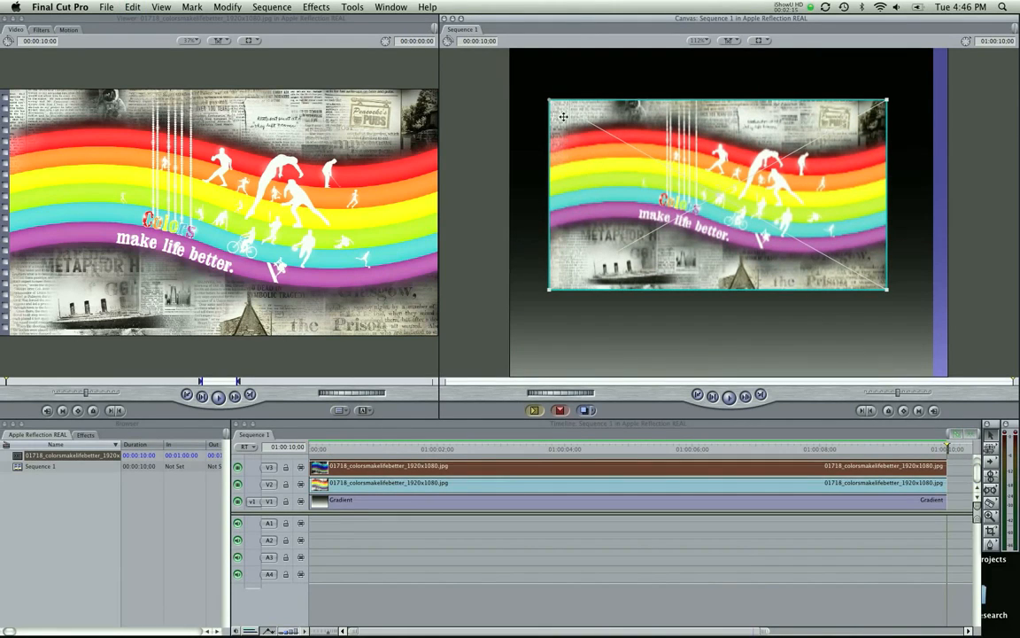
Apply the Flop filter to the duplicate image clip on track V3
double_click(404, 465)
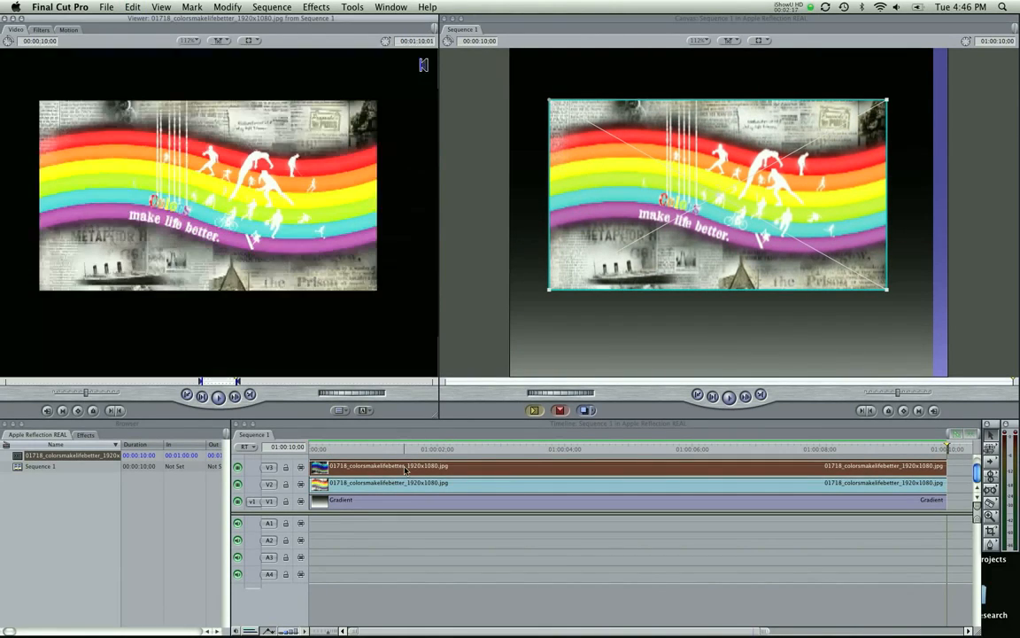
left_click(319, 7)
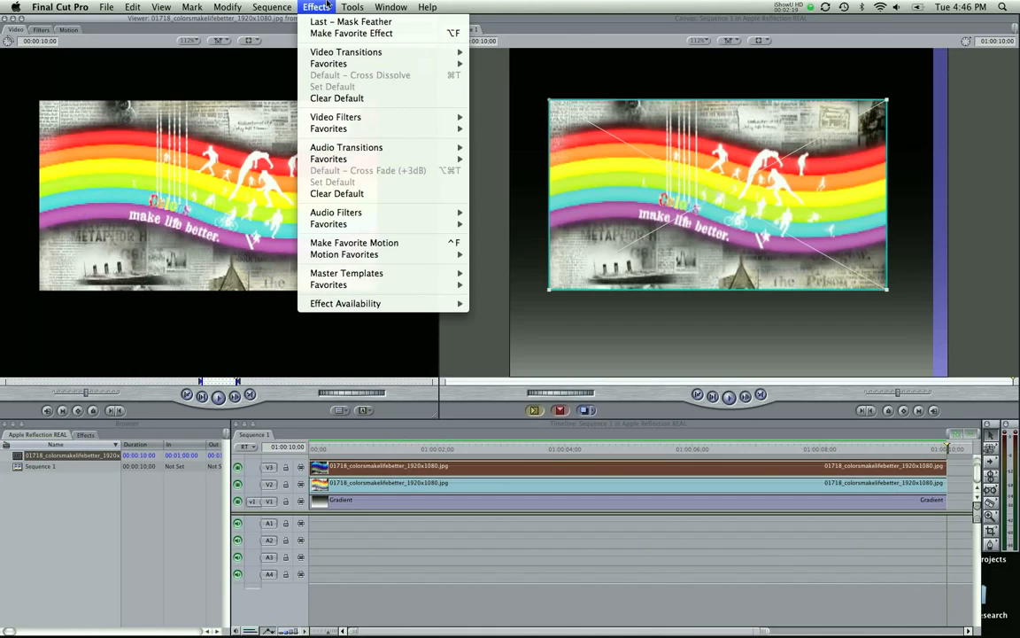
mouse_move(350, 117)
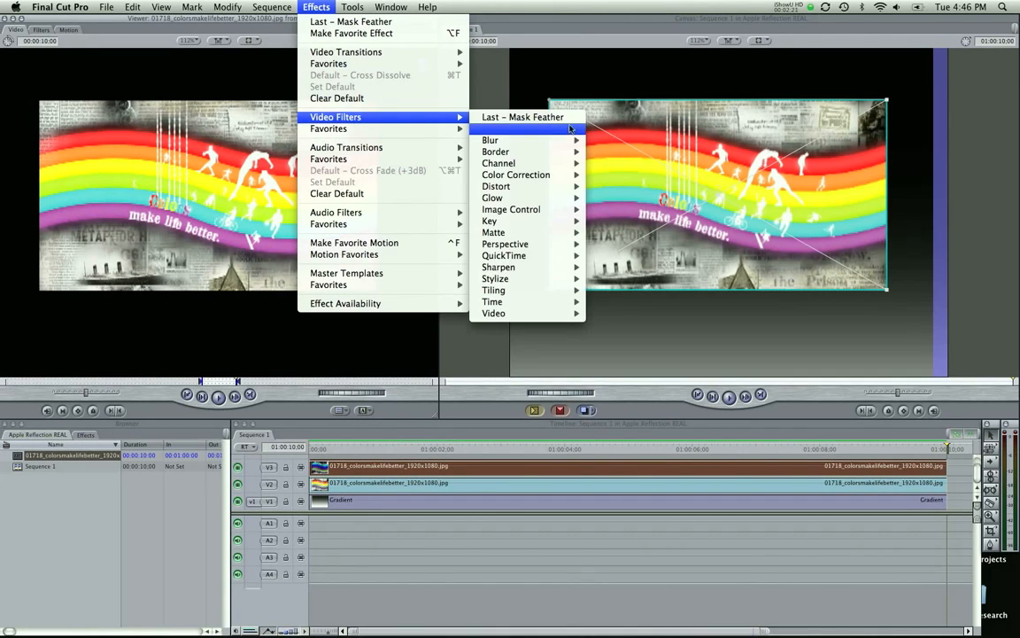
mouse_move(530, 246)
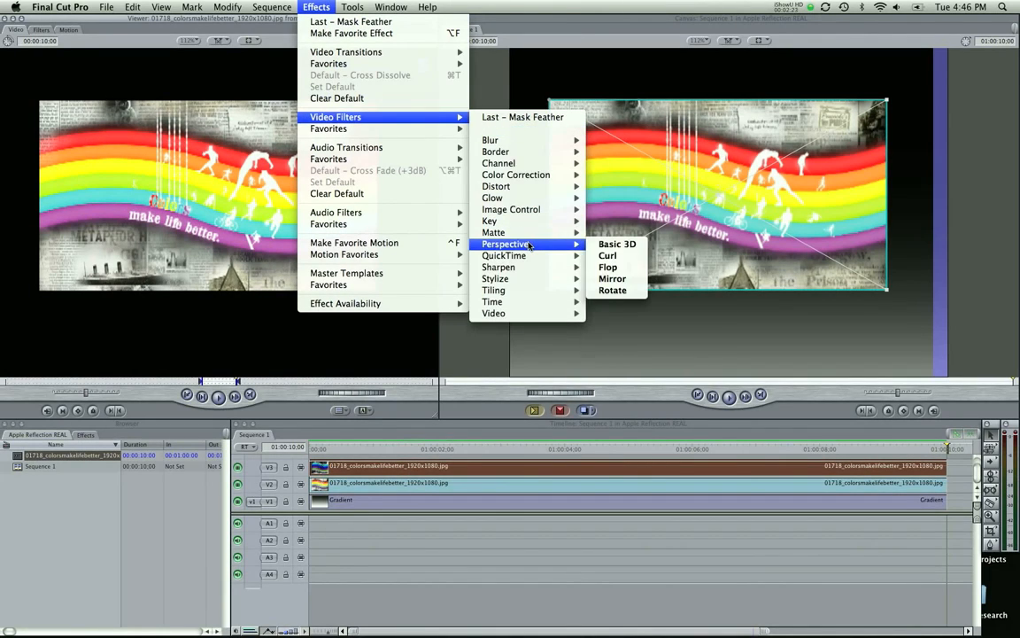
left_click(608, 267)
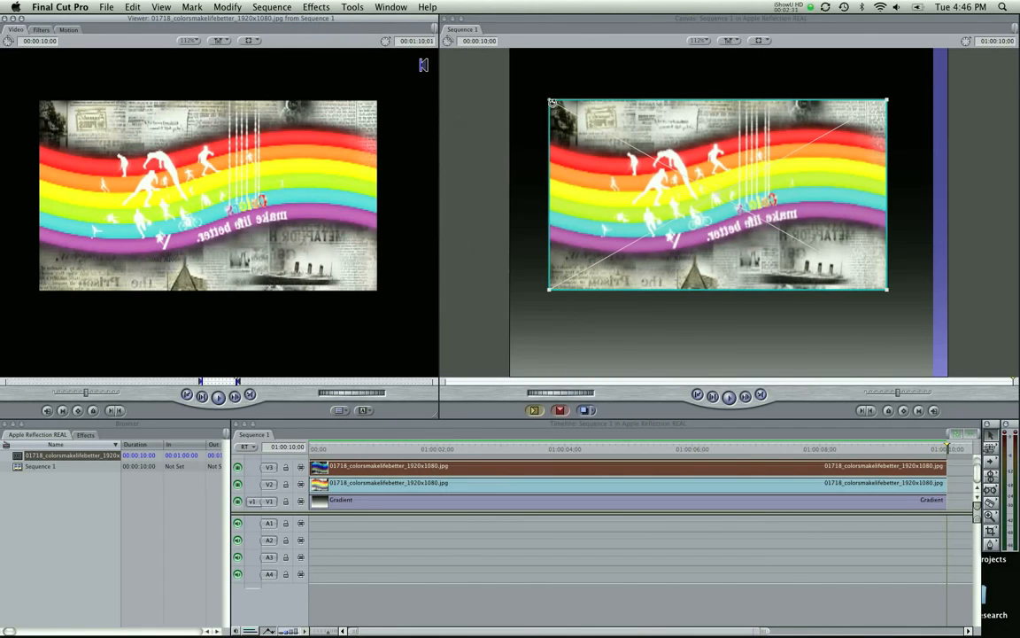
Rotate the flopped copy 180 degrees and move it directly below the original so their edges meet
left_click_drag(552, 106, 802, 259)
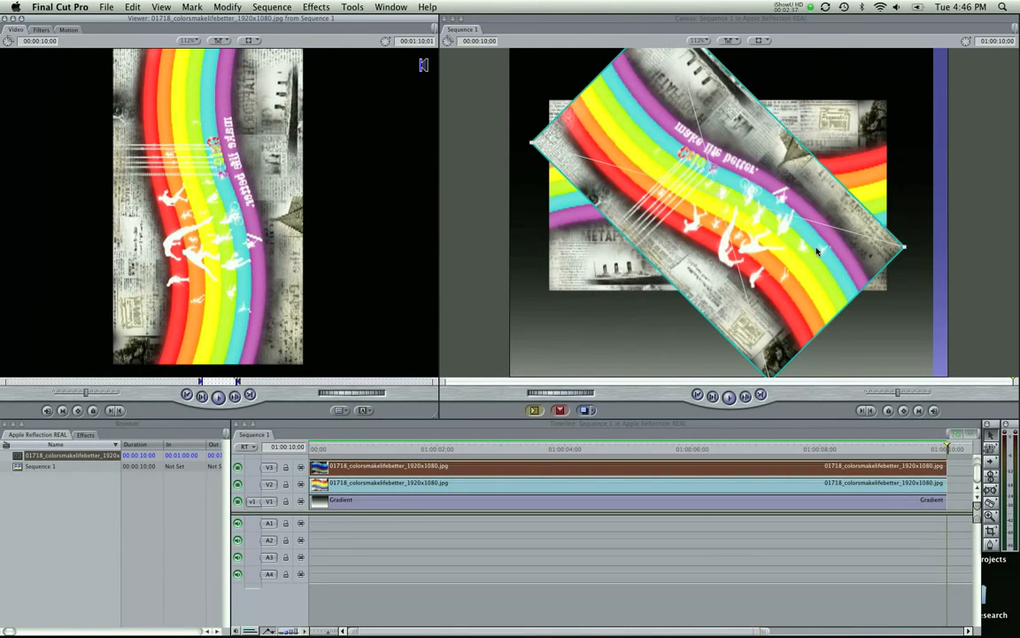
key("super+z")
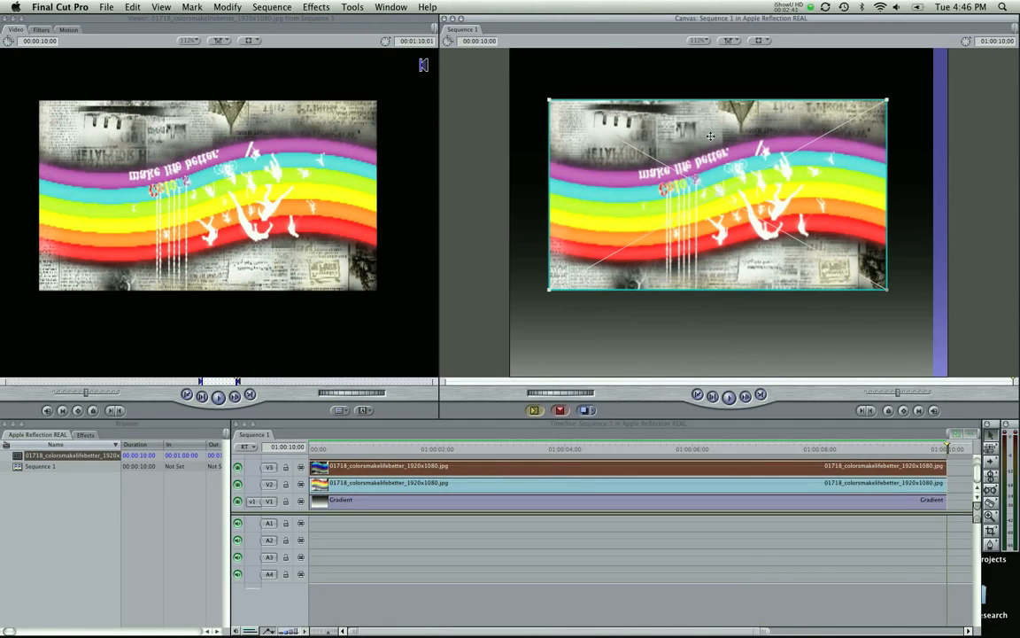
left_click_drag(710, 136, 746, 329)
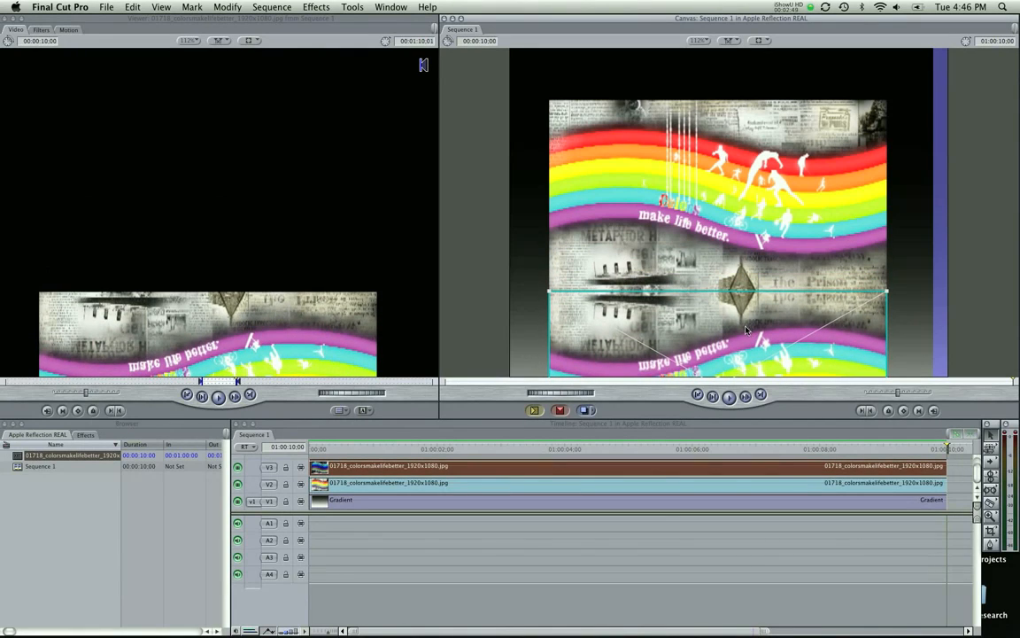
Lower the opacity of the upside-down copy on V3 to make it a semi-transparent reflection
scroll(766, 460, "up", 1)
left_click(767, 464)
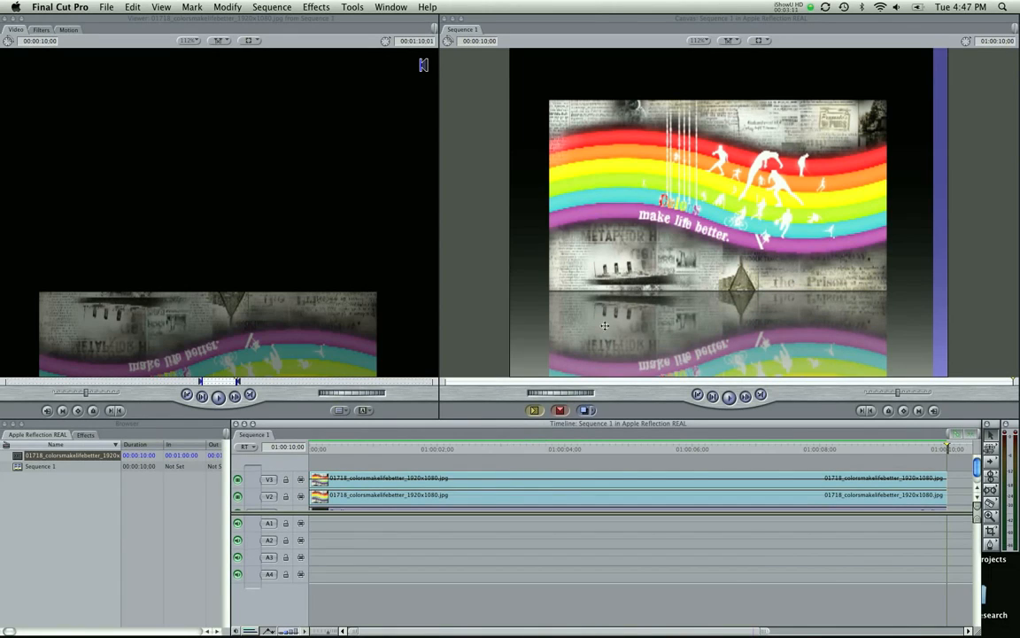
Apply the Mask Shape filter to the reflection clip on V3
left_click(358, 479)
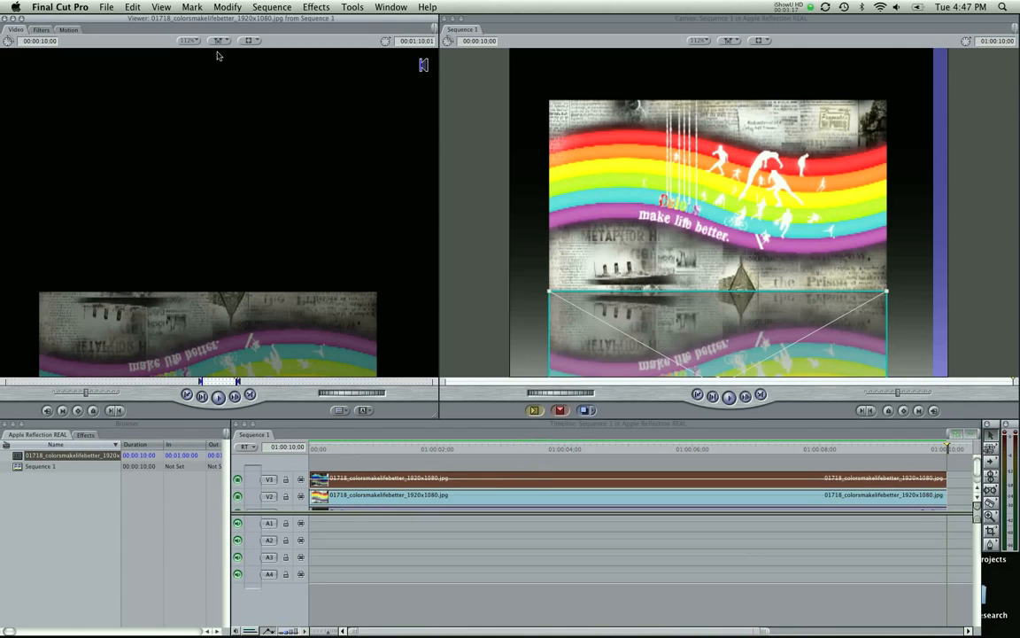
left_click(316, 7)
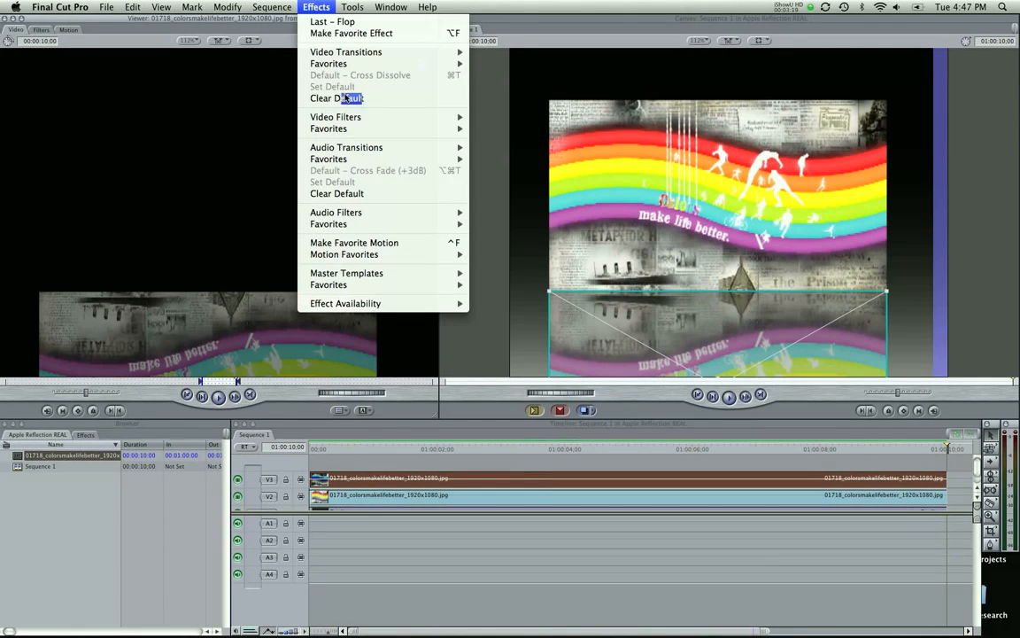
mouse_move(377, 116)
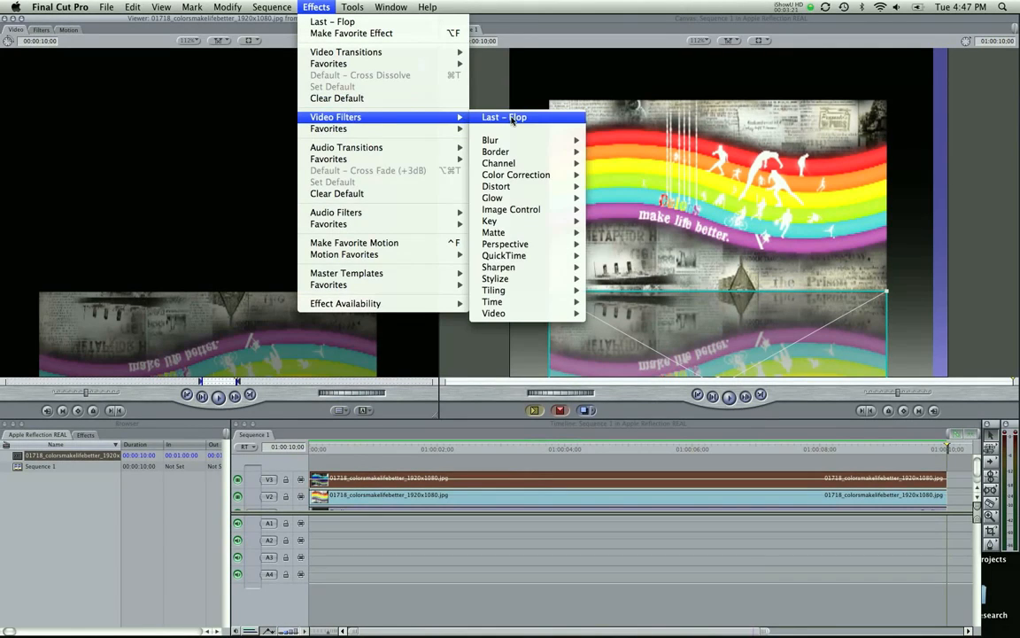
mouse_move(526, 232)
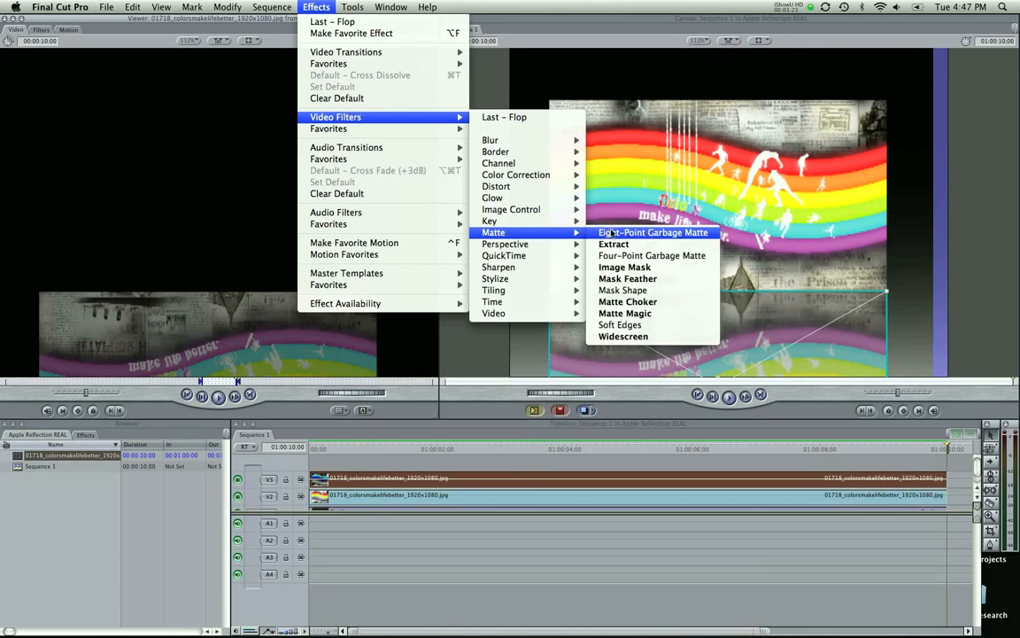
left_click(628, 290)
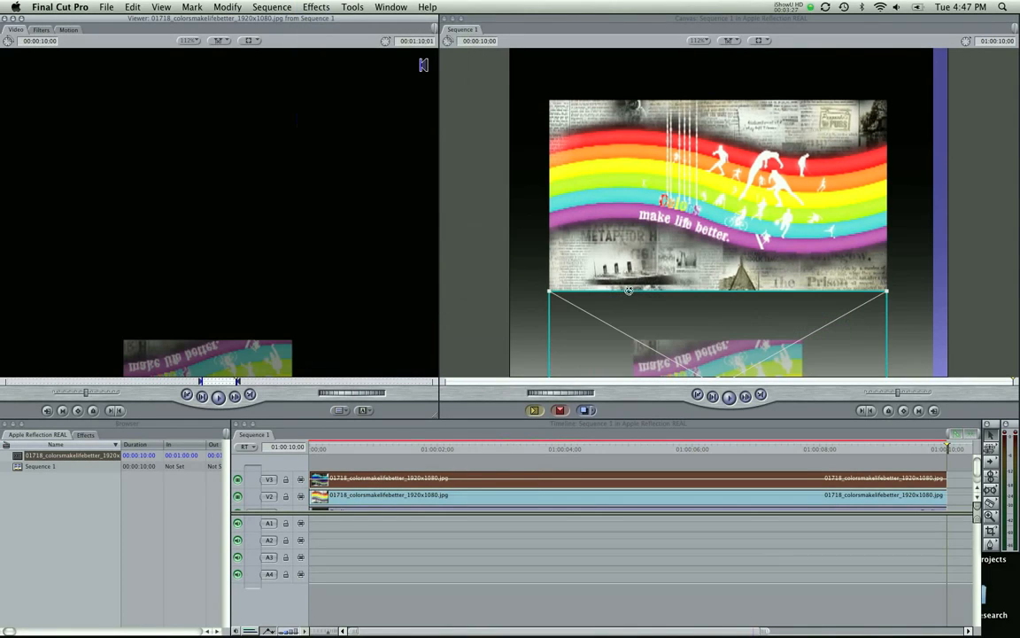
Set the Mask Shape's Horizontal Scale to 143 and its Center to about -25.97, 556.42, keeping only the reflection's upper strip
left_click(41, 30)
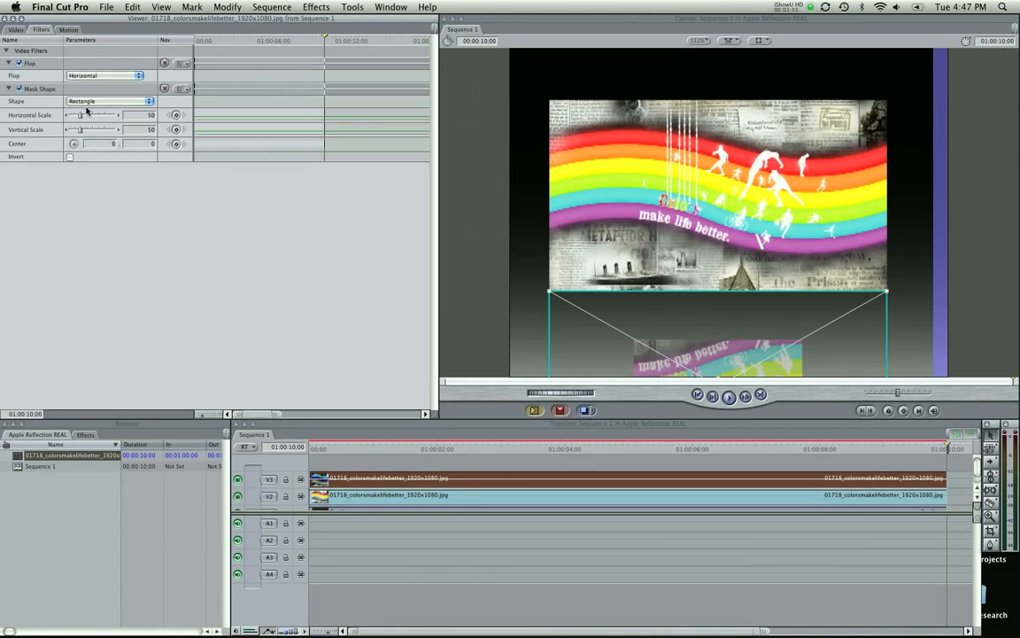
left_click_drag(85, 116, 102, 118)
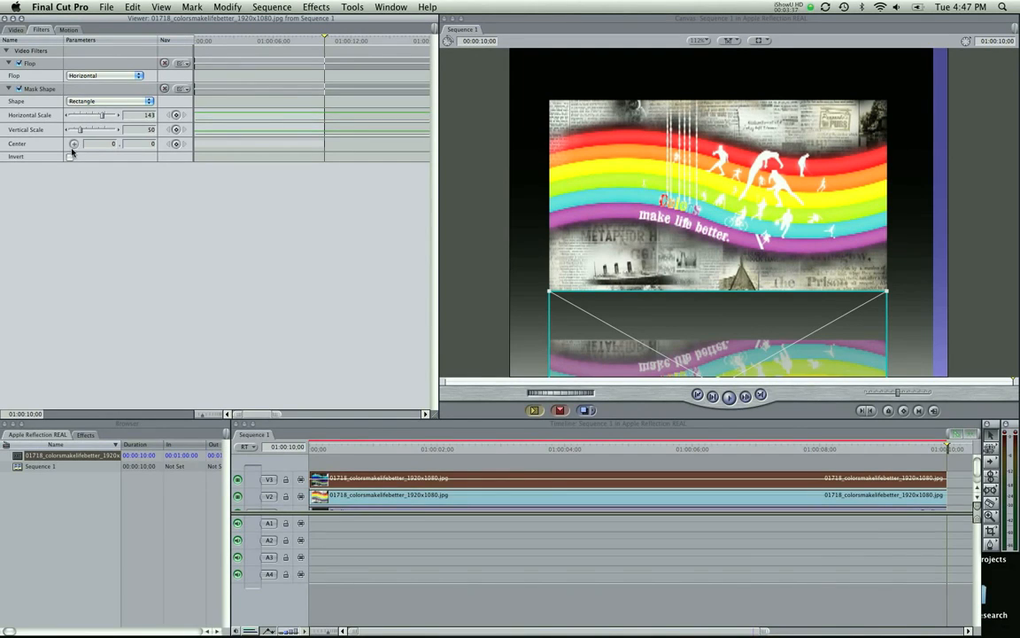
left_click(73, 144)
left_click_drag(689, 357, 714, 603)
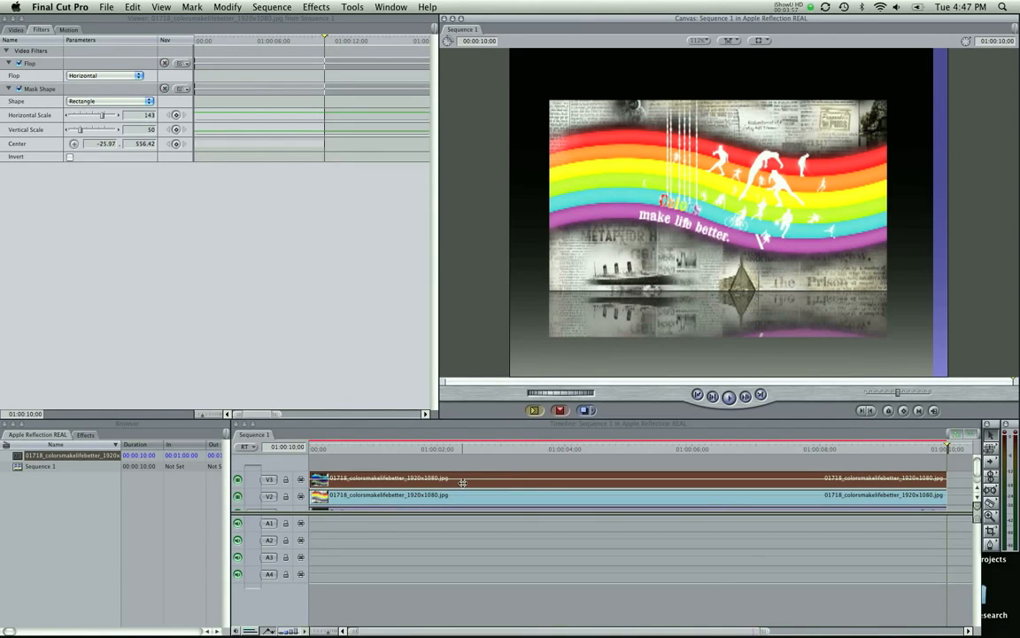
Try to add the Mask Feather filter to the masked reflection
left_click(312, 6)
mouse_move(312, 117)
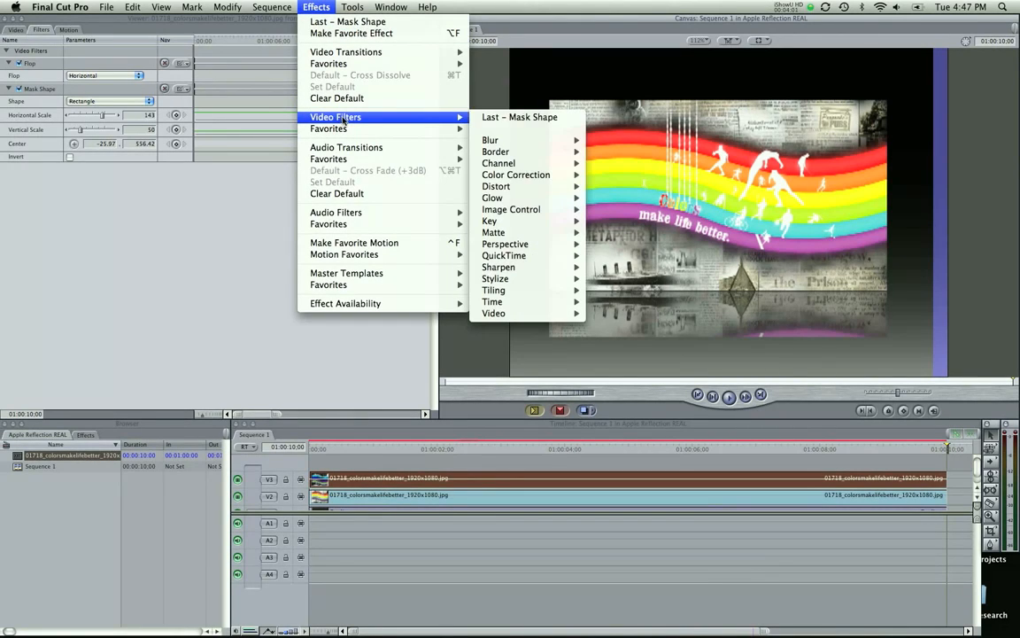
mouse_move(513, 234)
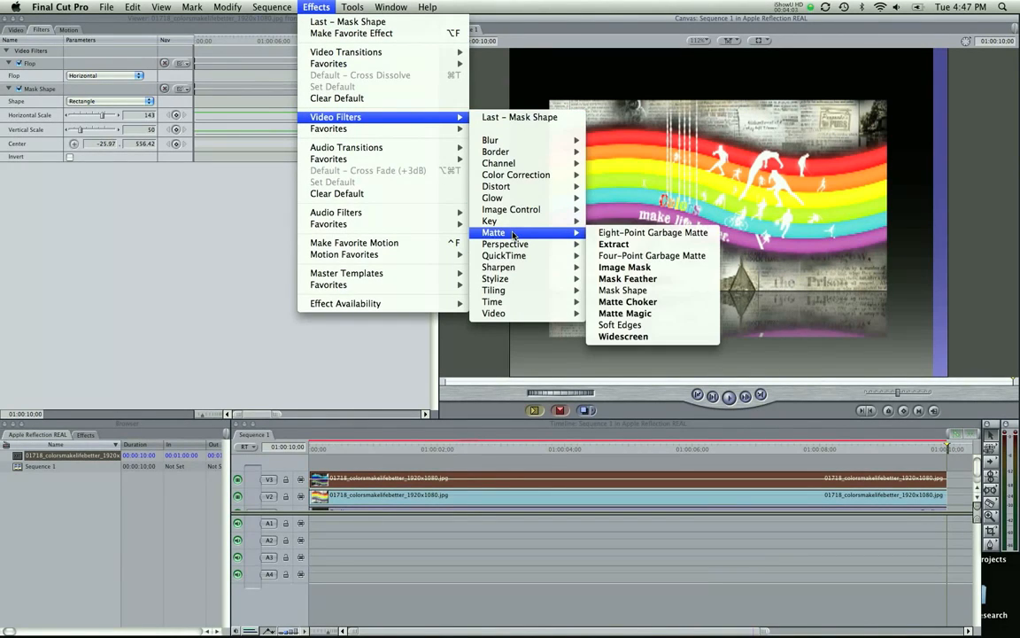
left_click(624, 279)
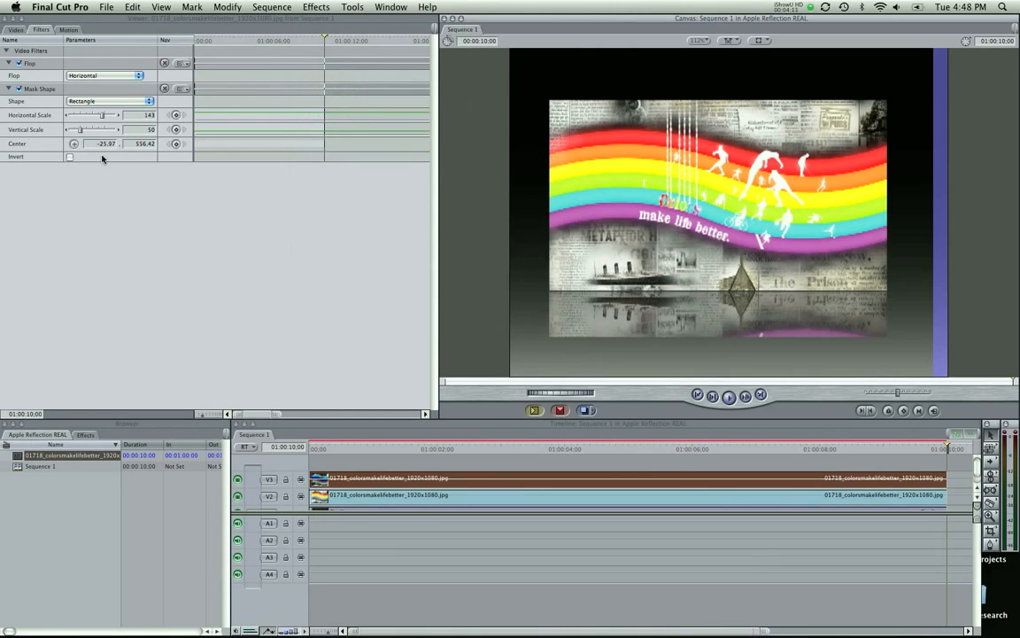
Apply the Mask Feather filter to the V3 reflection clip and set its Soft value to 22
left_click(16, 29)
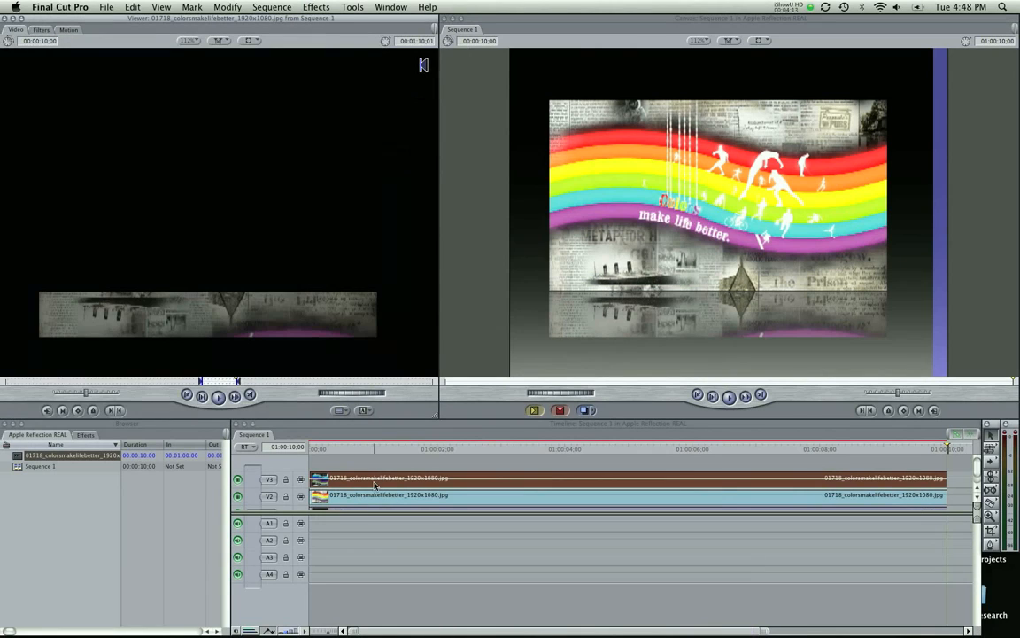
left_click(41, 29)
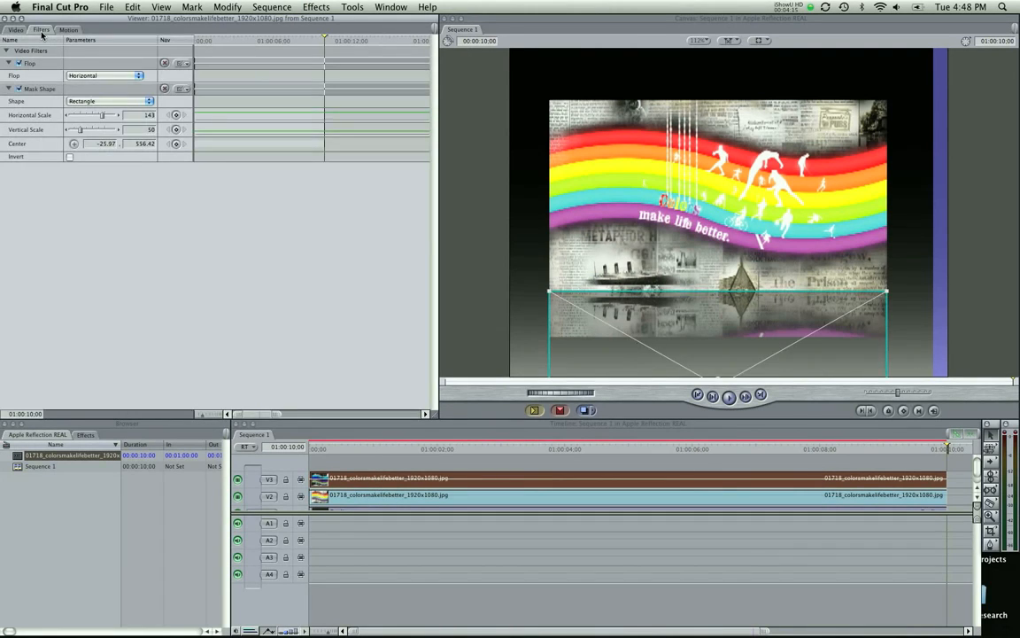
left_click(316, 7)
mouse_move(389, 119)
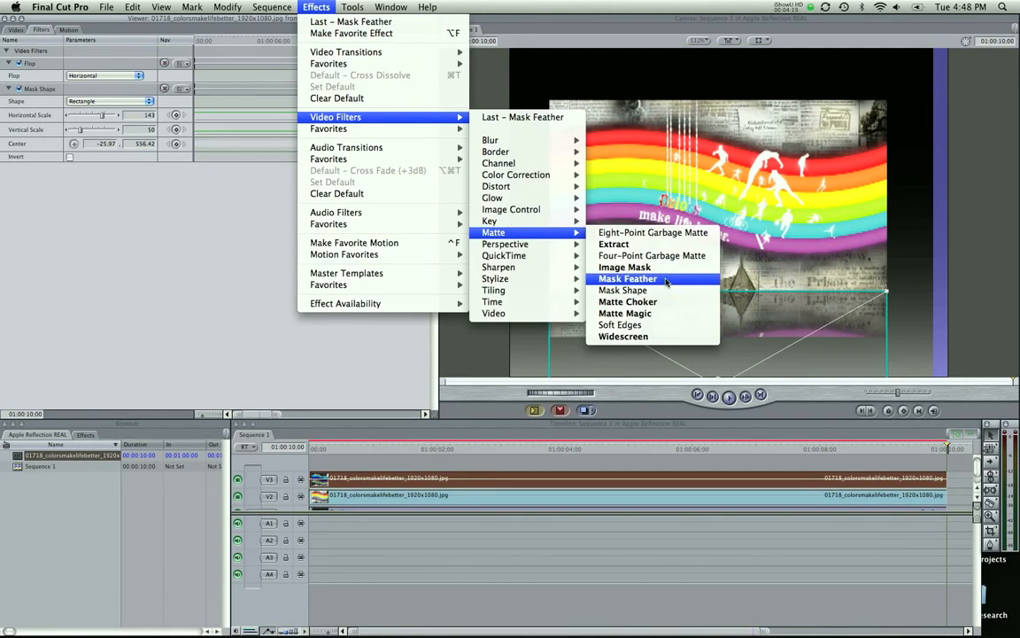
left_click(666, 280)
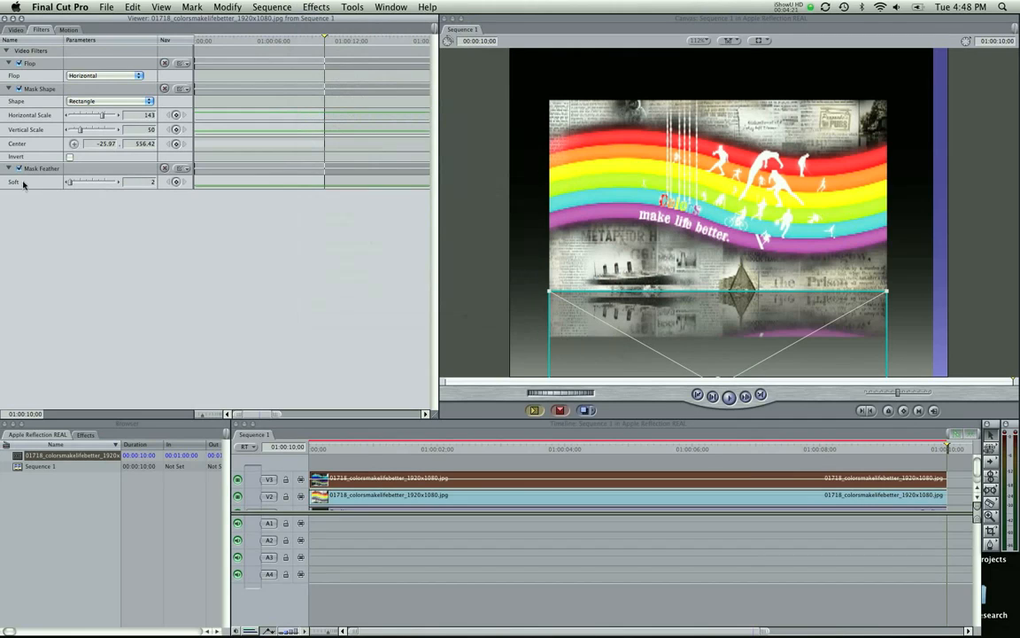
left_click(76, 183)
left_click_drag(78, 183, 79, 186)
left_click(481, 294)
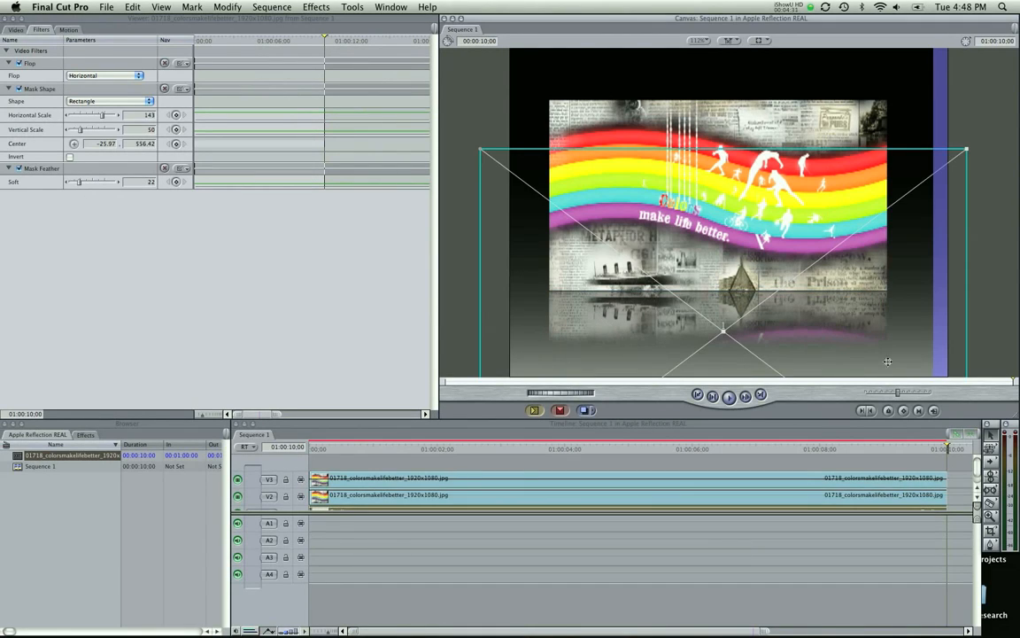
left_click(1009, 175)
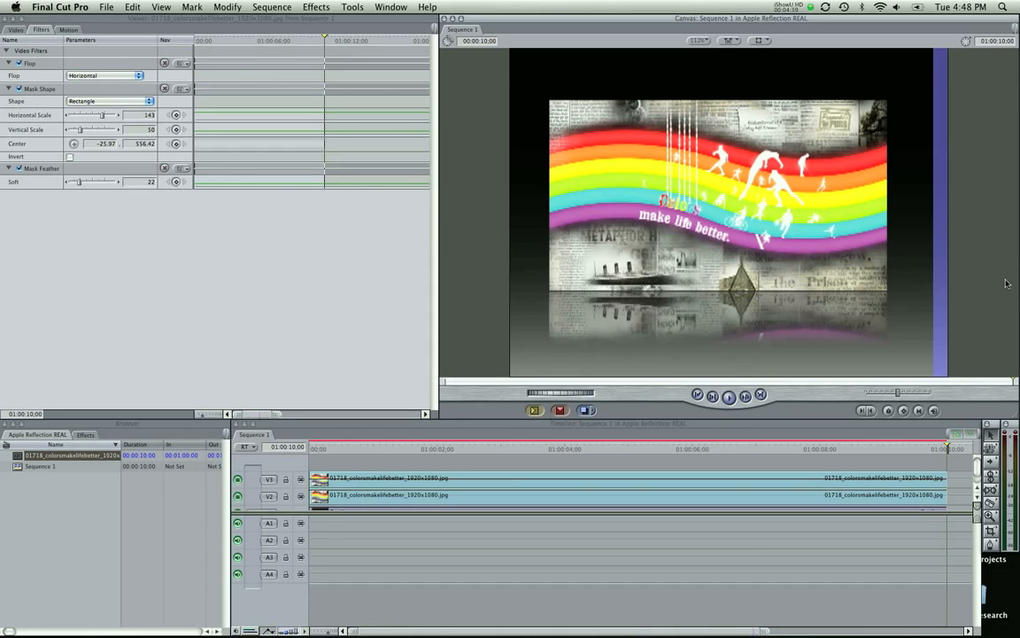
Move the gradient on V1 down in the frame so the area behind the reflection gets darker, and deselect it
left_click(887, 228)
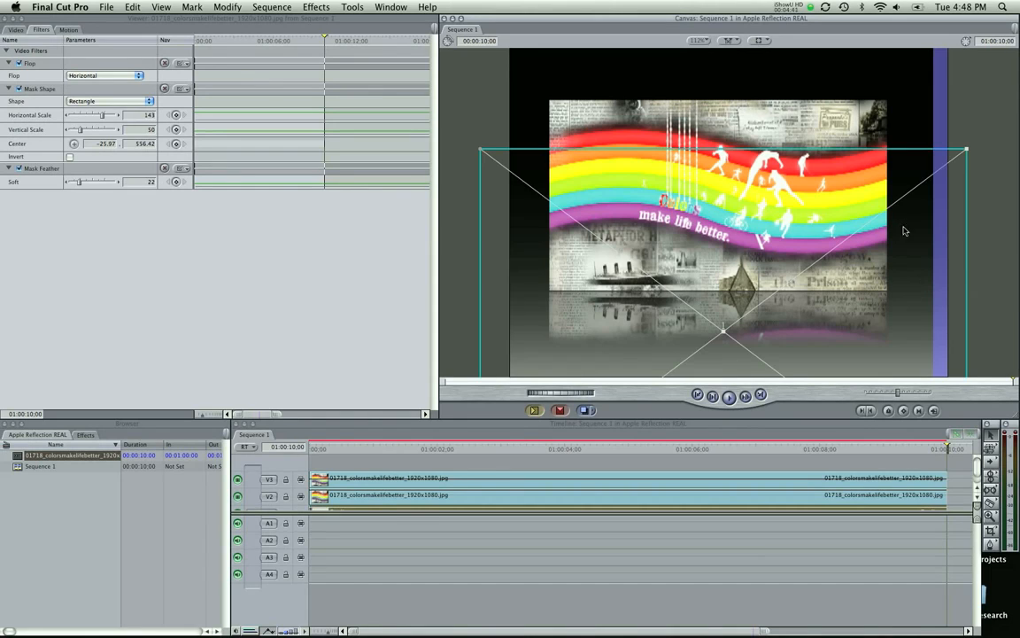
scroll(704, 506, "down", 1)
double_click(699, 506)
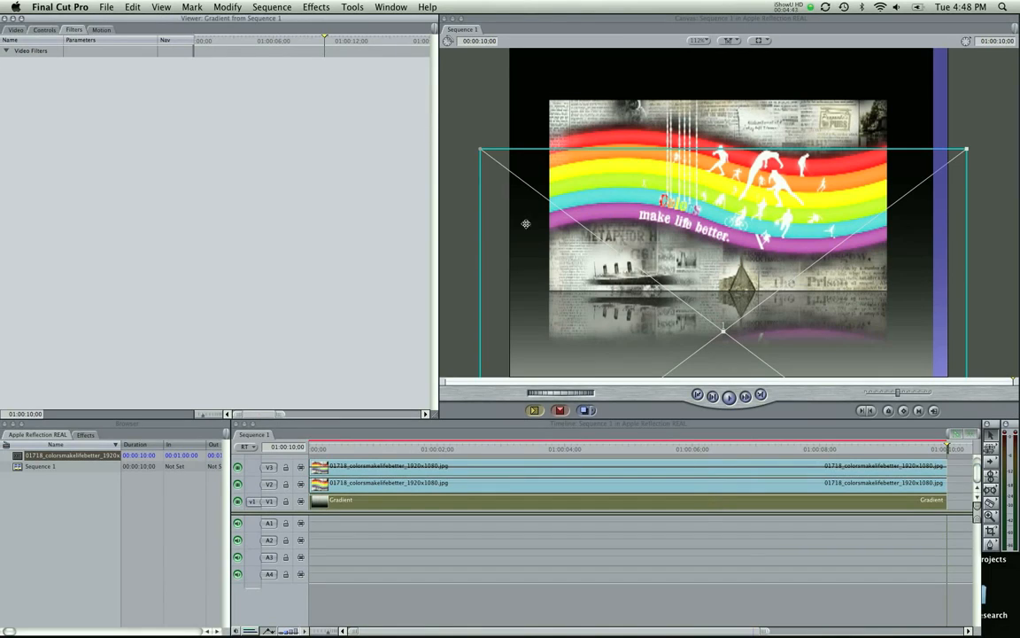
left_click_drag(500, 210, 493, 253)
left_click(455, 165)
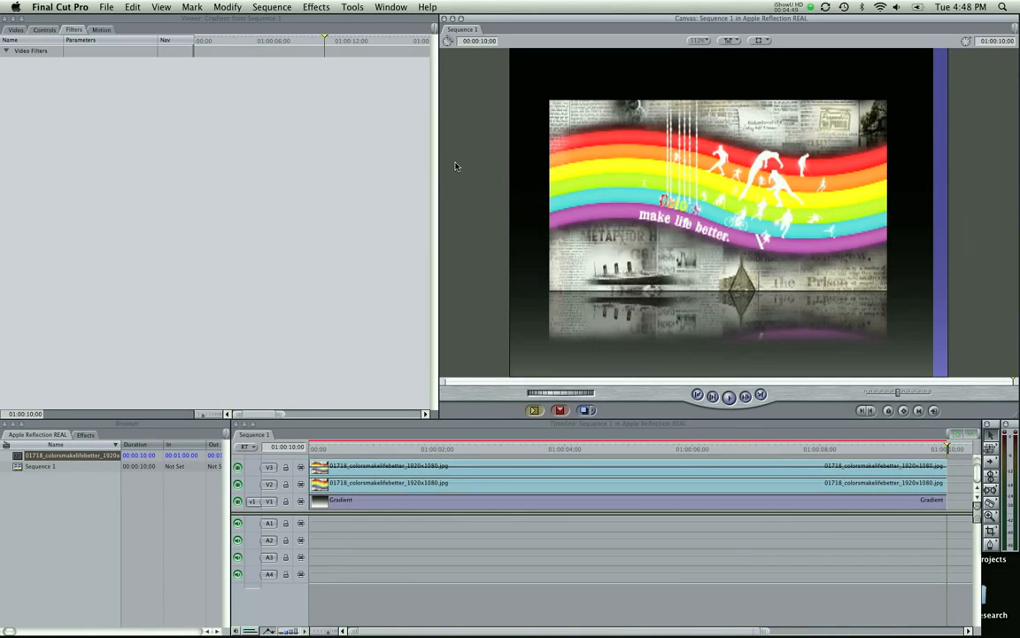